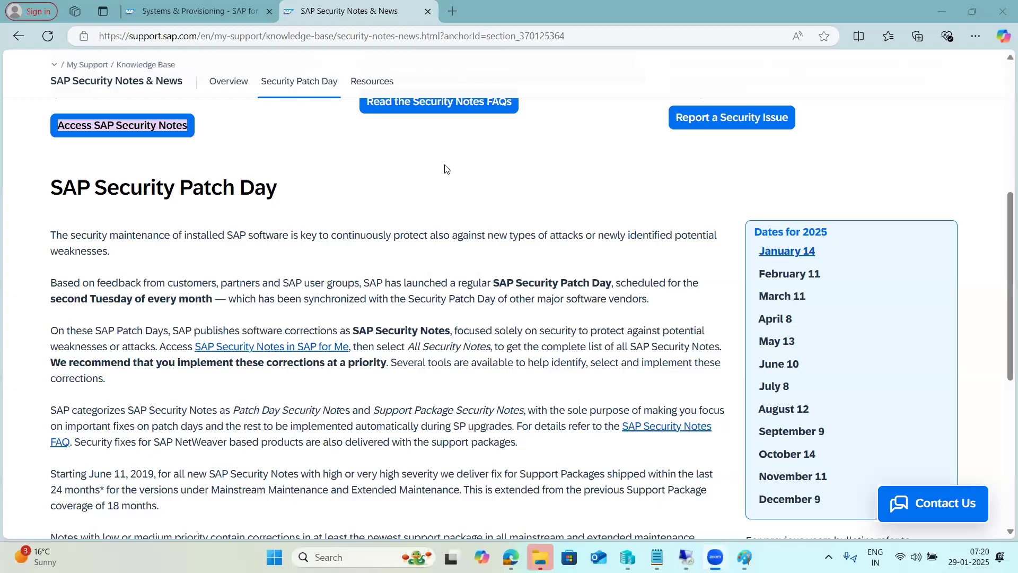
Step: Scroll the SAP Security Notes page to the top and switch to the Paint notes window
scroll(444, 170, up, 4)
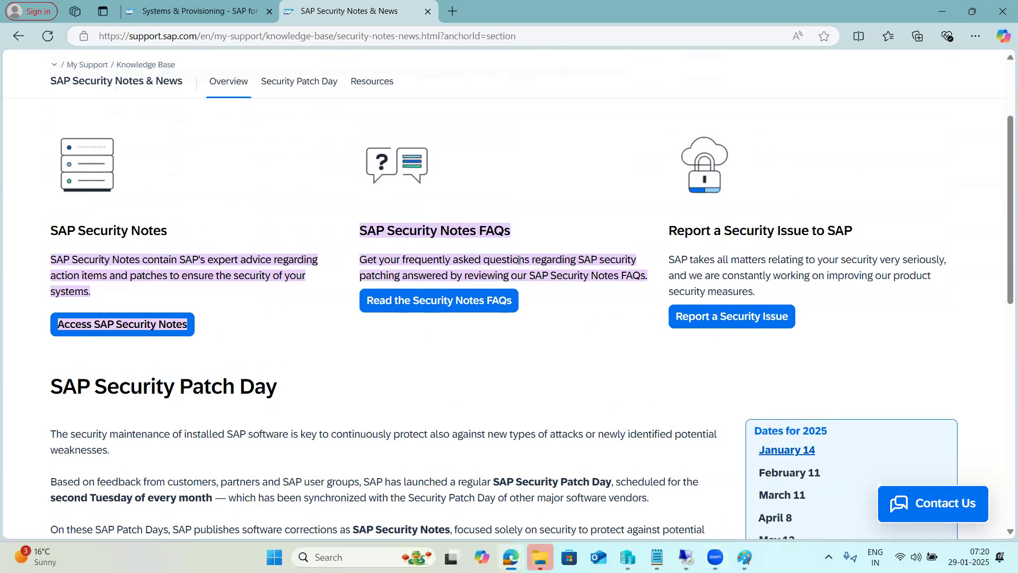
scroll(519, 259, up, 2)
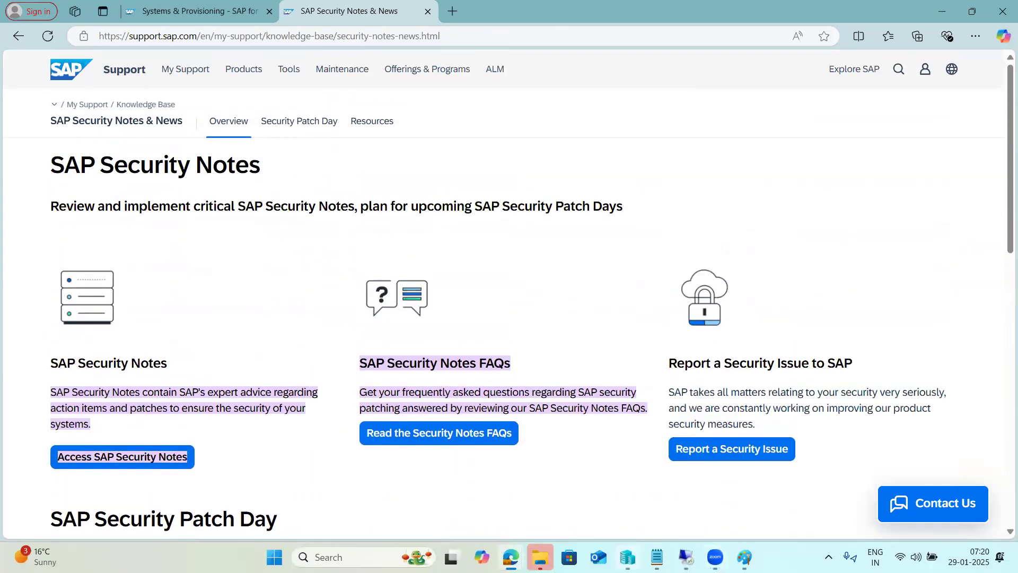
key(alt+Tab)
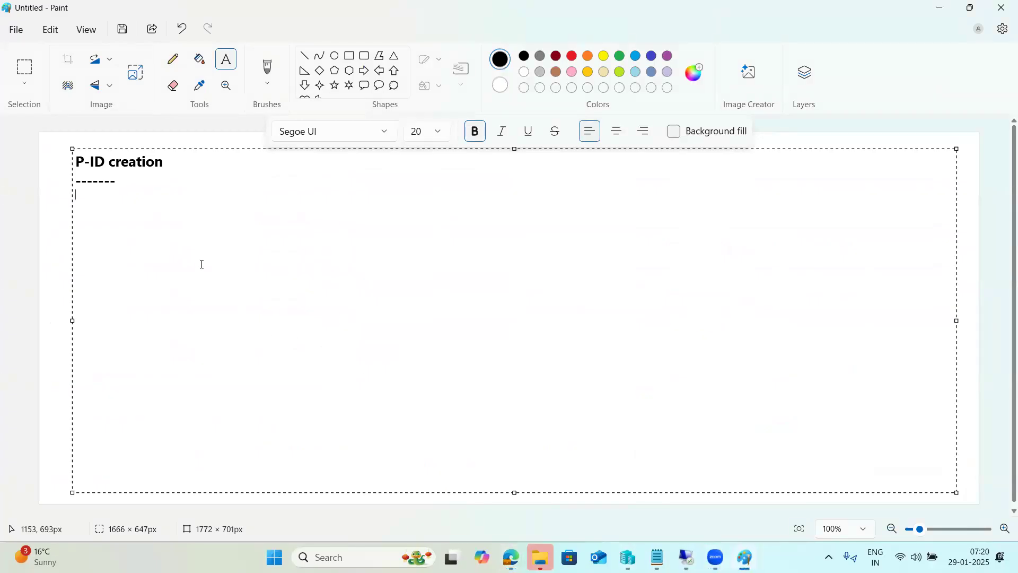
Step: Select all of the P-ID creation note text, then go back to the SAP Security Notes page in Edge
key(ctrl+a)
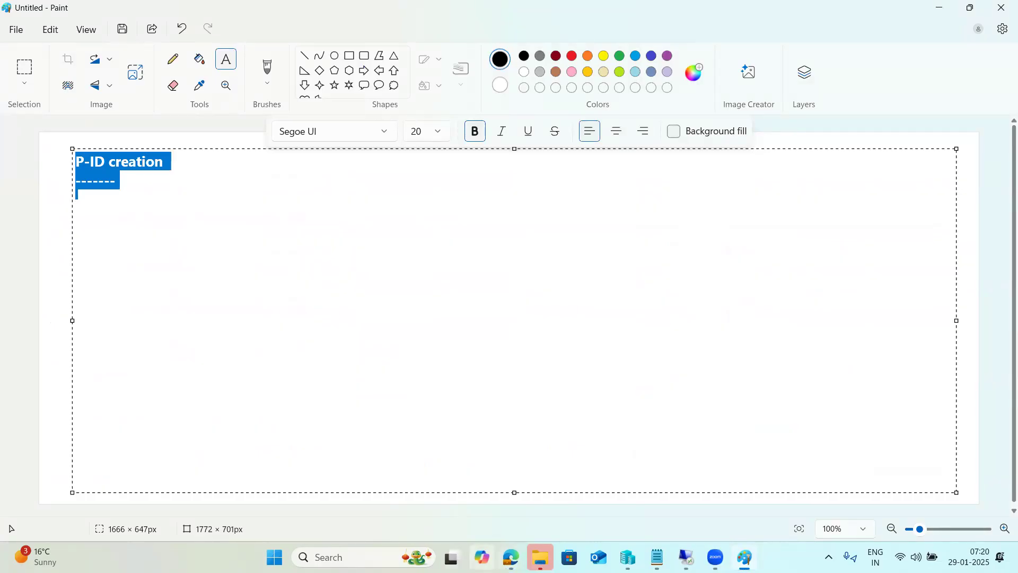
mouse_move(513, 547)
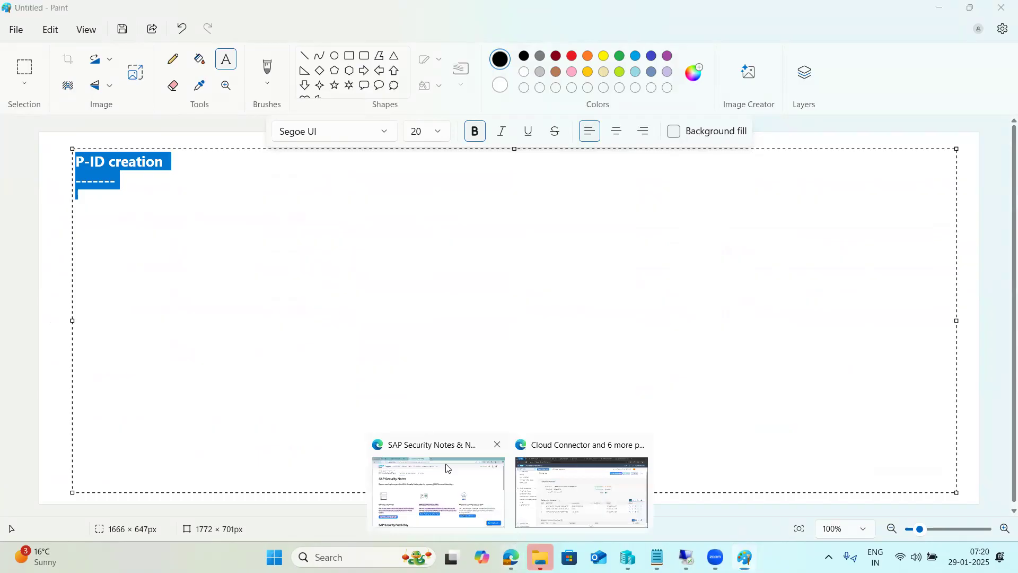
click(500, 516)
scroll(271, 306, down, 5)
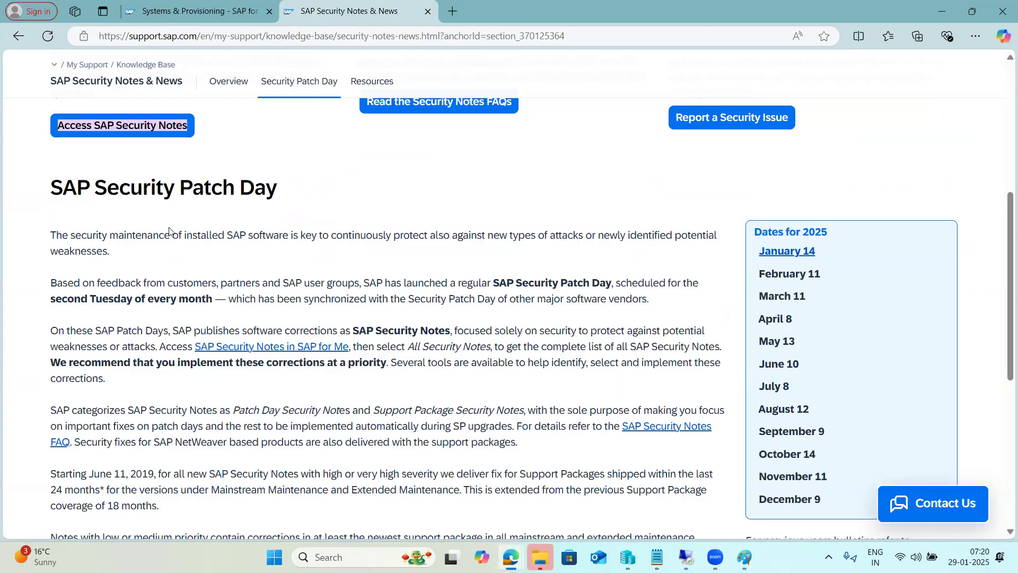
drag(67, 300, 194, 308)
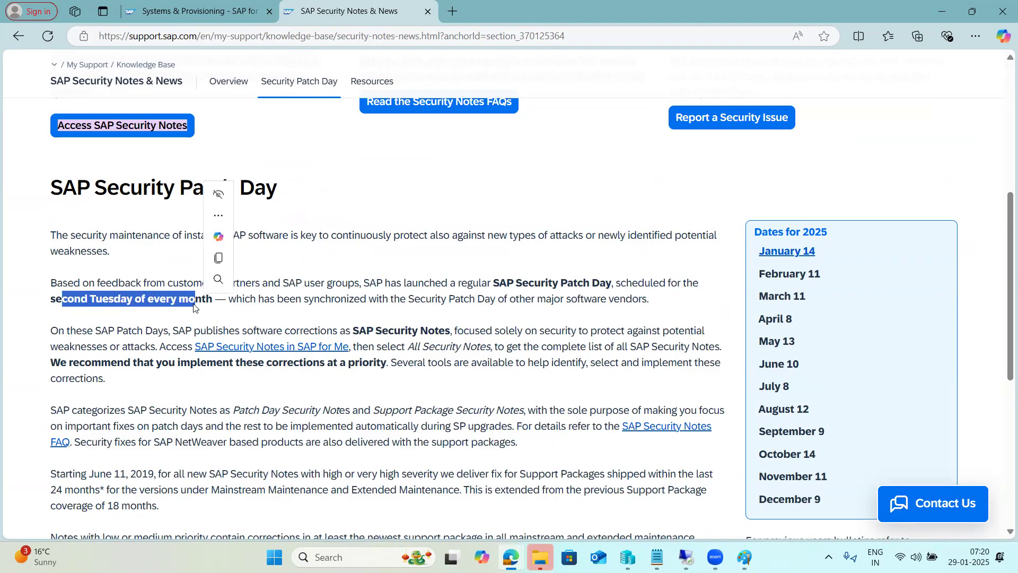
click(131, 280)
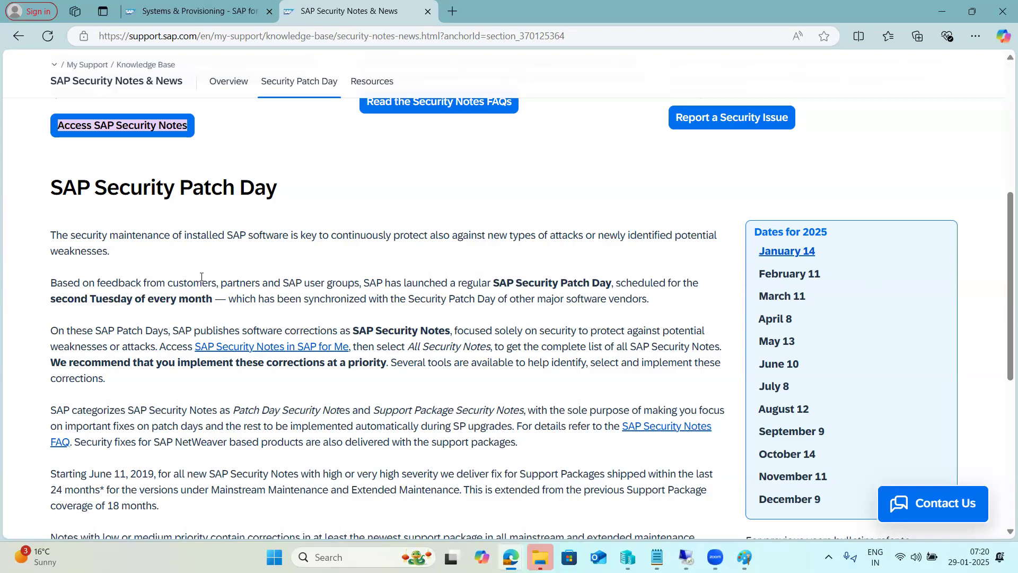
drag(80, 301, 201, 298)
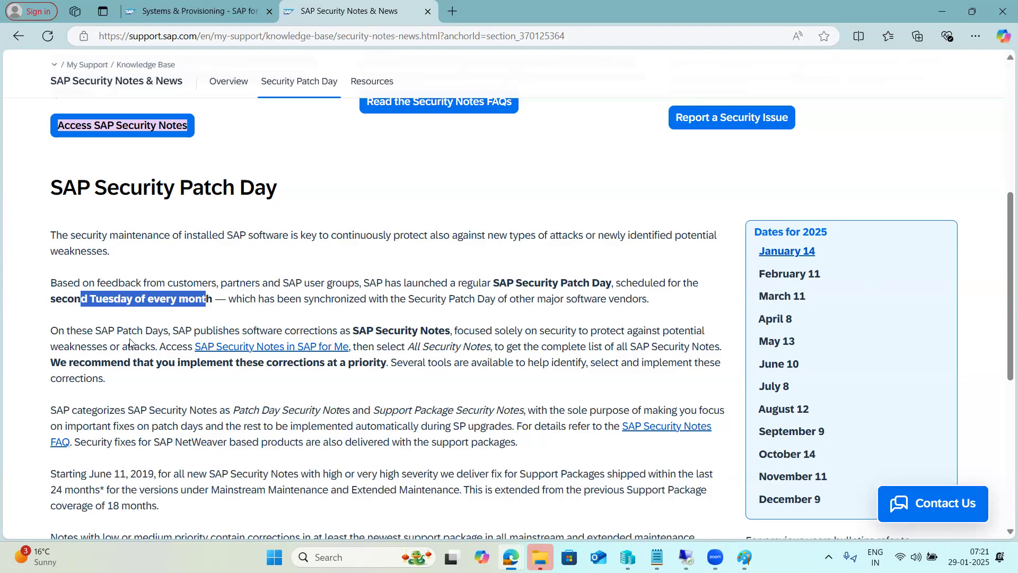
drag(194, 330, 460, 326)
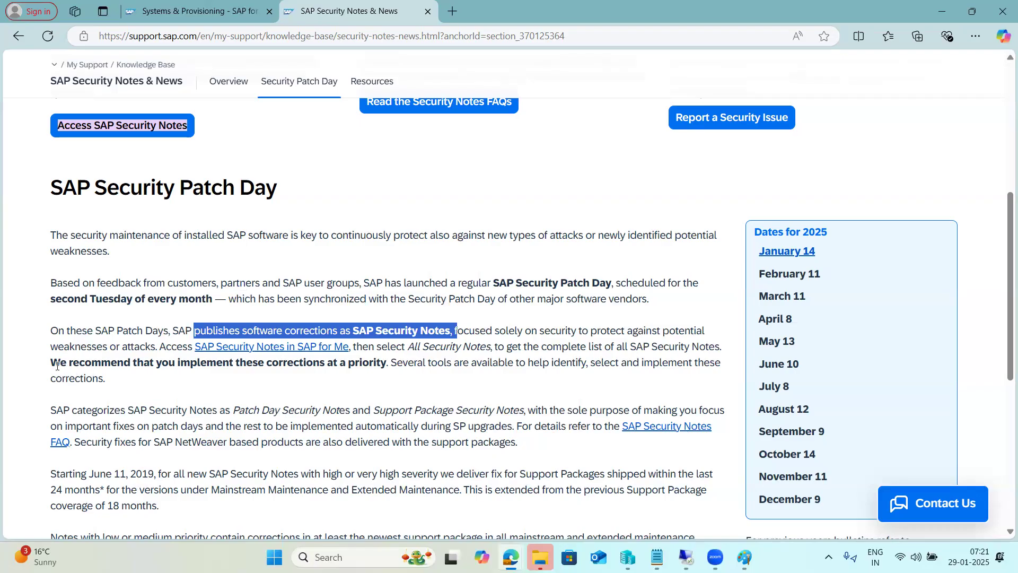
drag(51, 362, 391, 366)
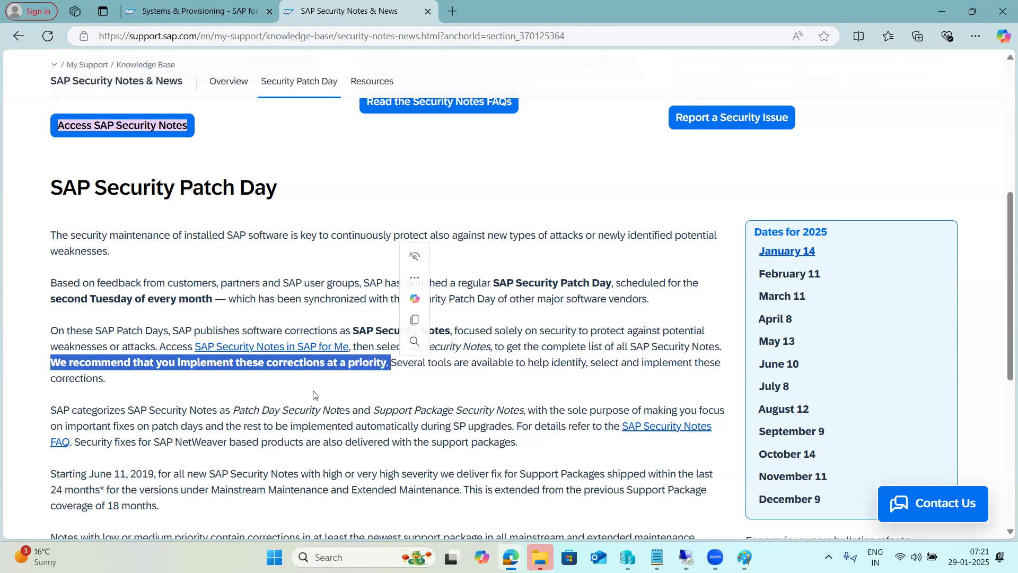
scroll(299, 397, down, 2)
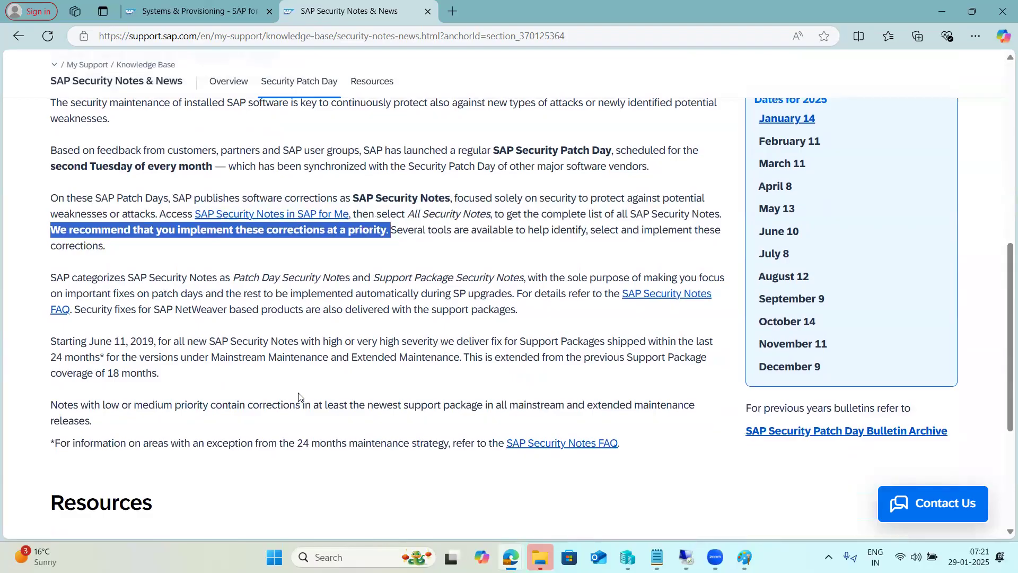
scroll(298, 397, down, 1)
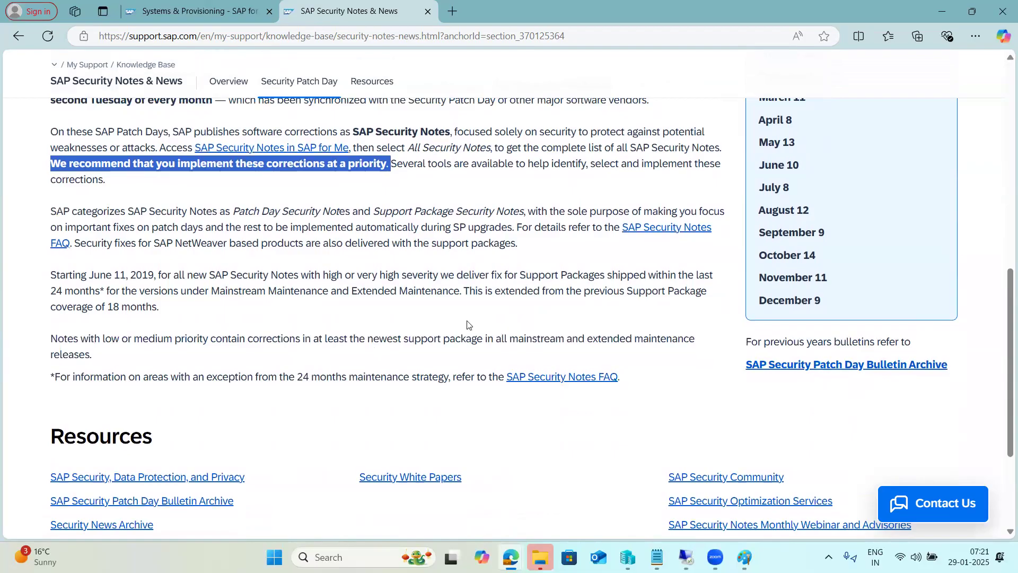
scroll(496, 325, up, 1)
scroll(497, 325, up, 2)
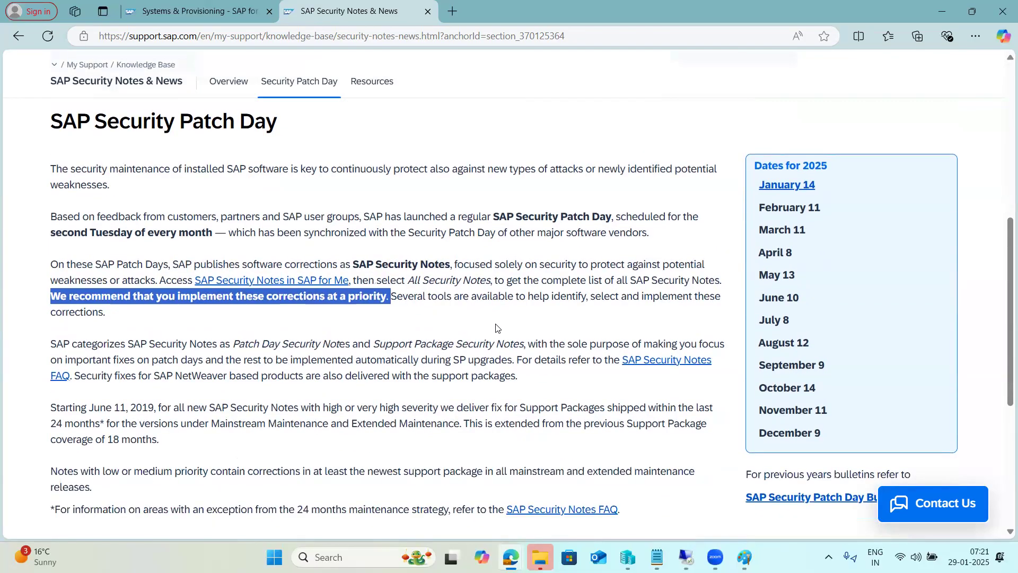
scroll(782, 341, down, 3)
scroll(781, 340, down, 5)
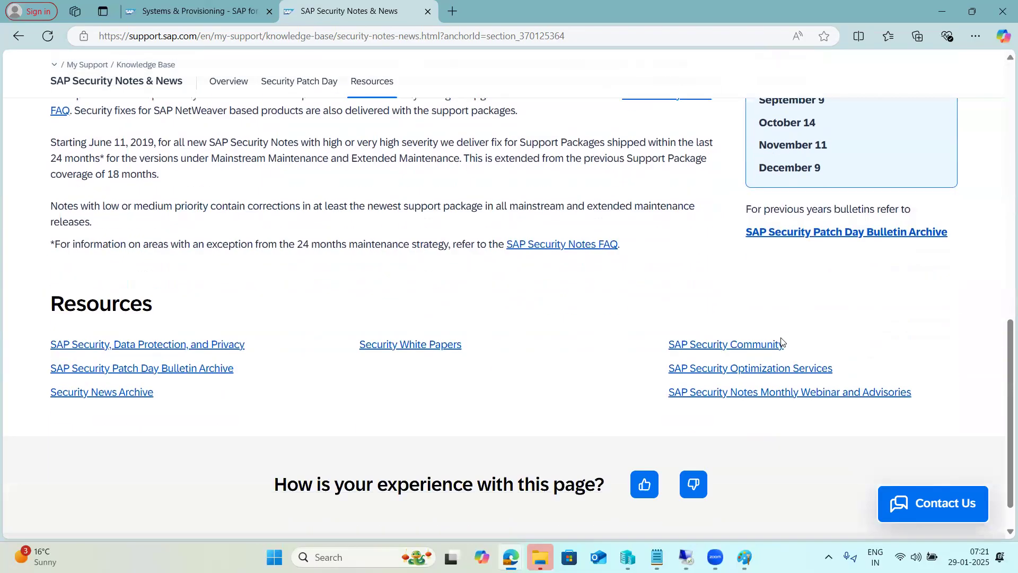
scroll(783, 342, up, 2)
scroll(781, 339, up, 6)
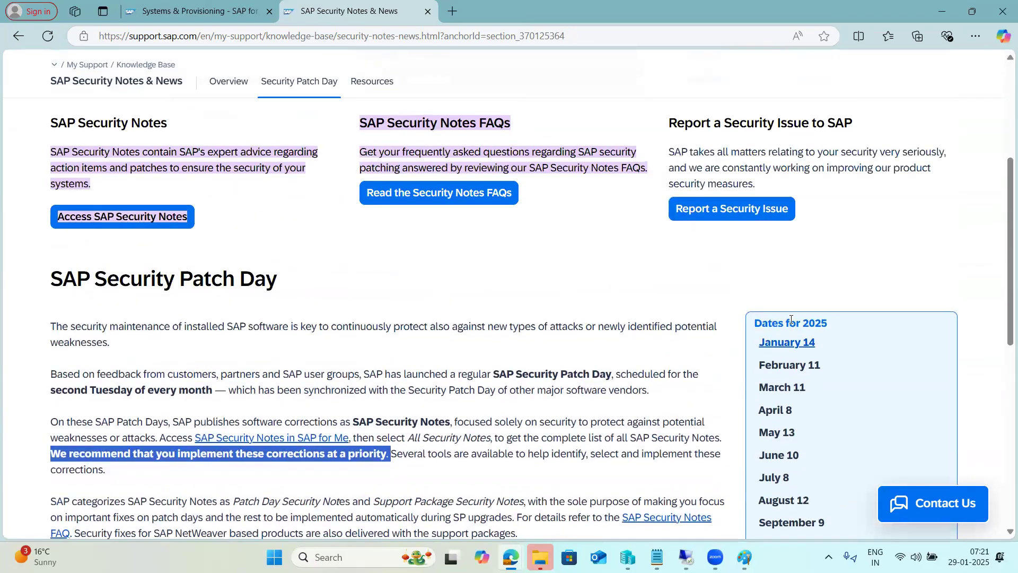
Step: Open the January 14, 2025 Patch Day notes and mark note 3537476's Critical Improper Authentication entry
click(787, 343)
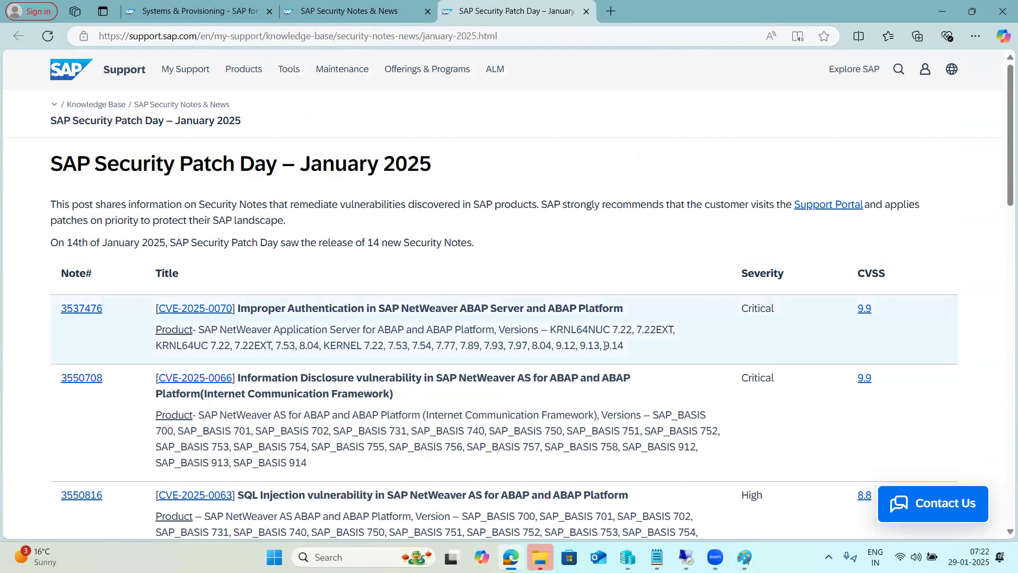
drag(753, 312, 762, 314)
scroll(875, 361, down, 5)
scroll(868, 375, up, 3)
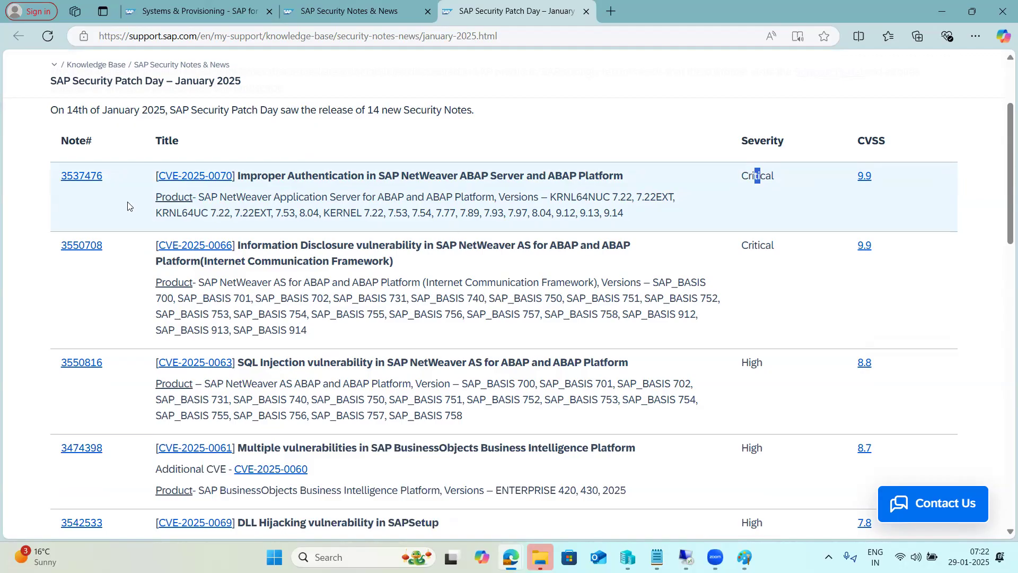
drag(54, 182, 102, 177)
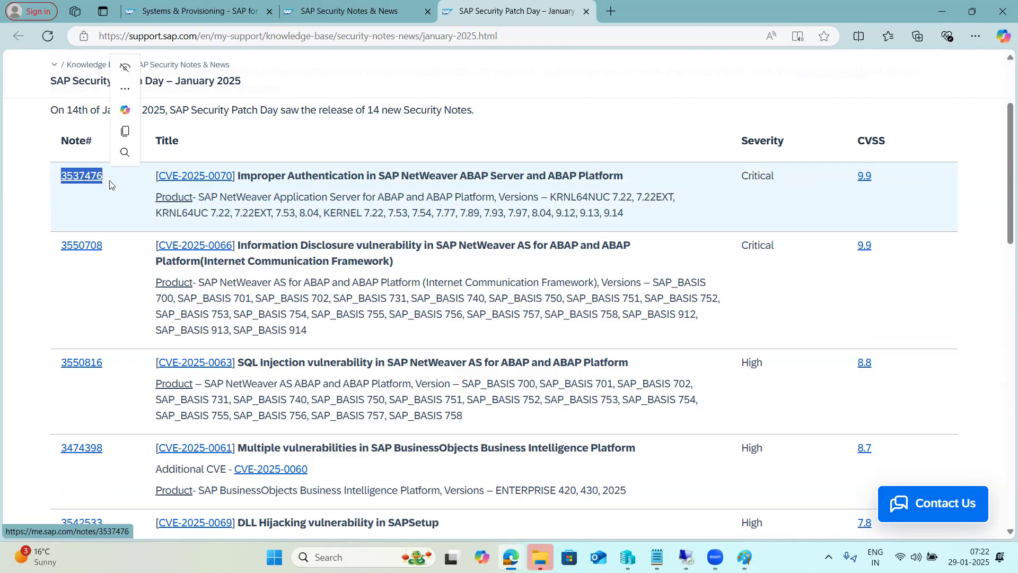
drag(292, 178, 602, 175)
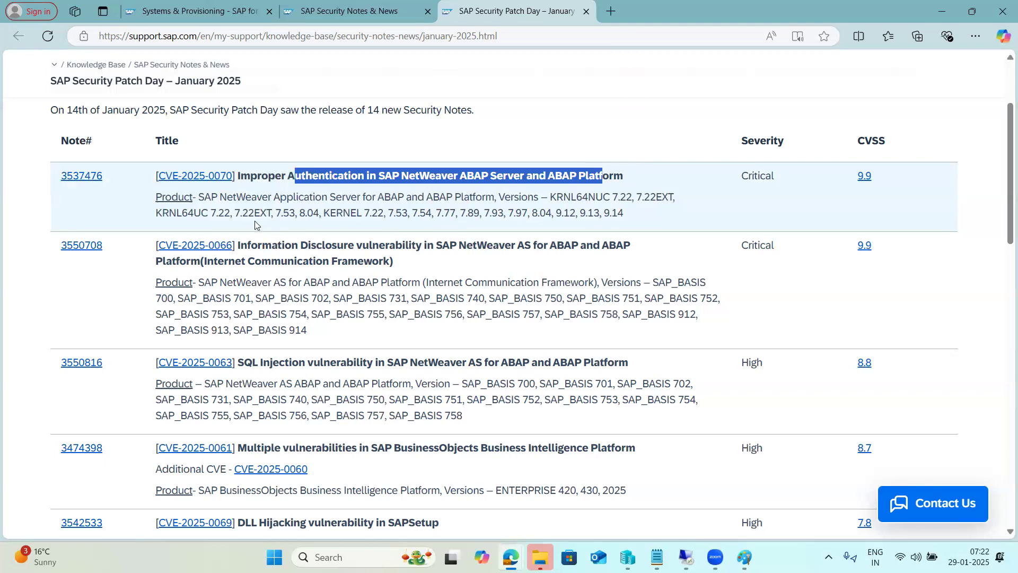
Step: Highlight the kernel versions affected by note 3537476 and open the note in a new tab
drag(182, 215, 436, 224)
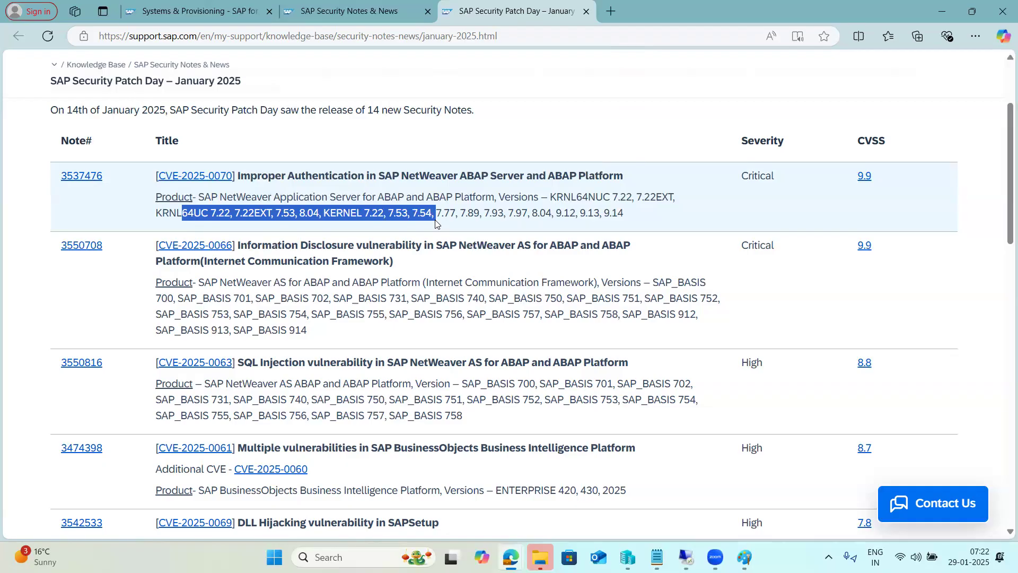
drag(436, 223, 623, 215)
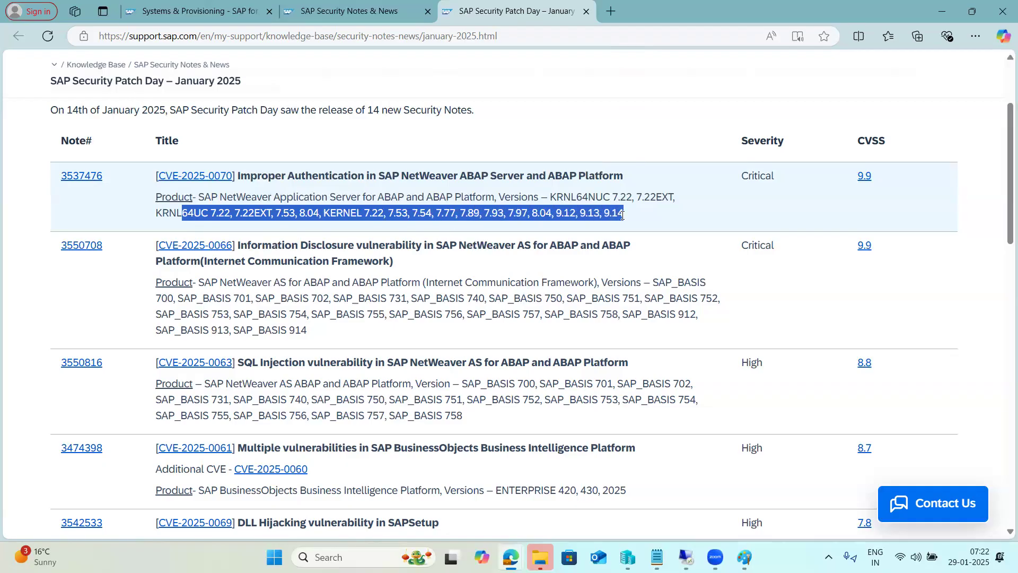
drag(504, 200, 624, 214)
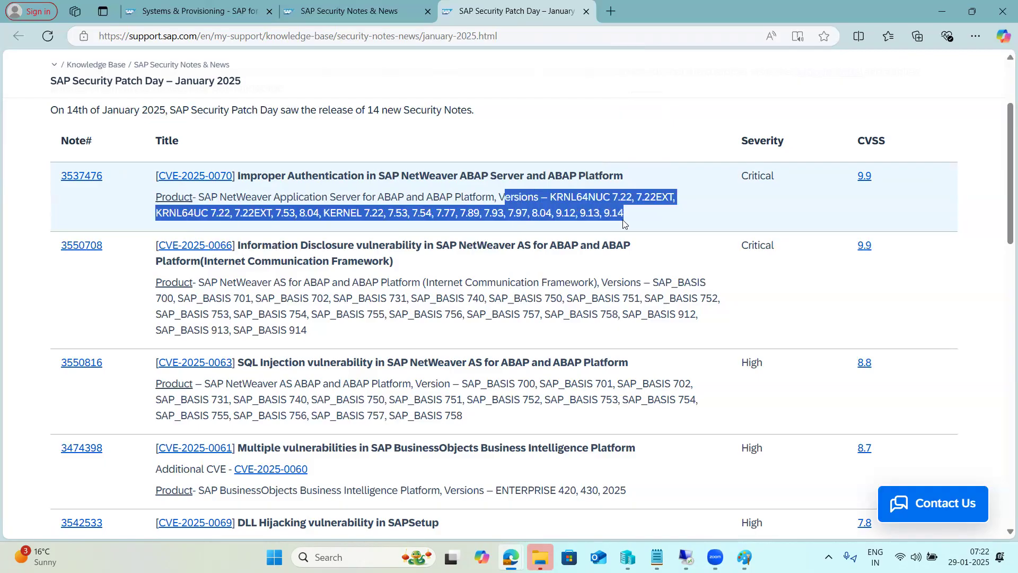
right_click(74, 181)
click(98, 191)
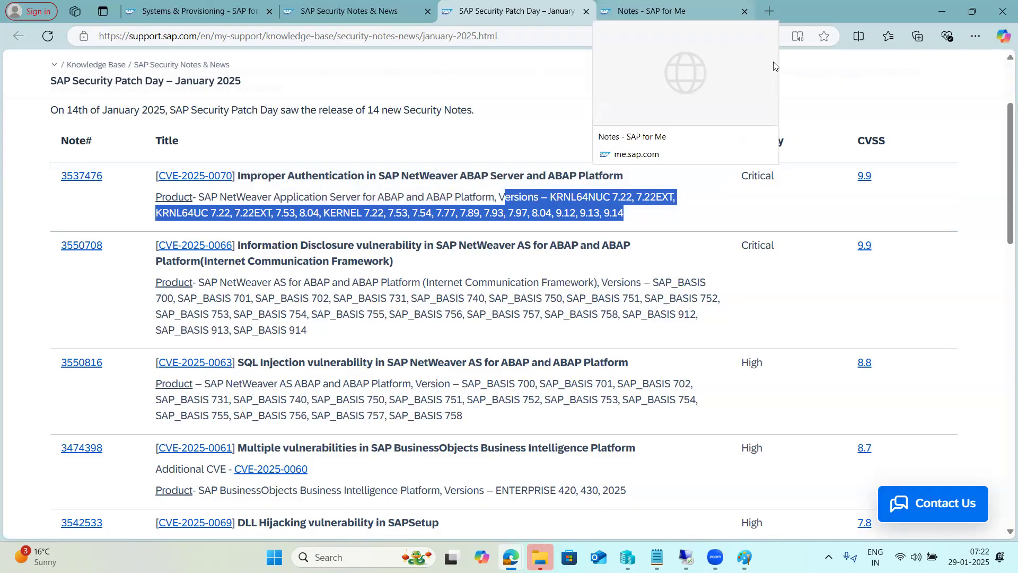
Step: On the note 3537476 tab, mark the release date and the disp+work hotfix archive line
click(772, 65)
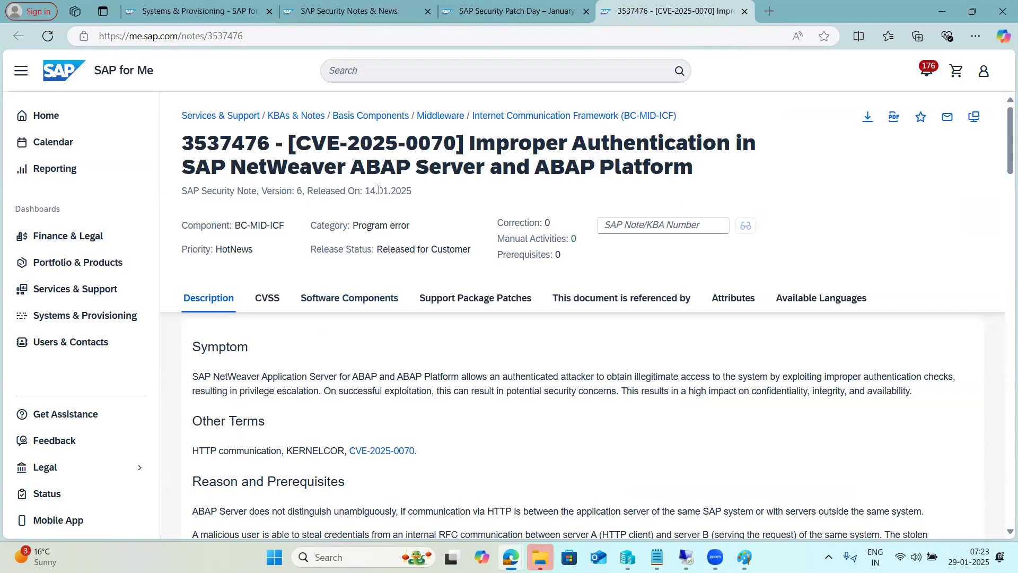
drag(374, 188, 414, 191)
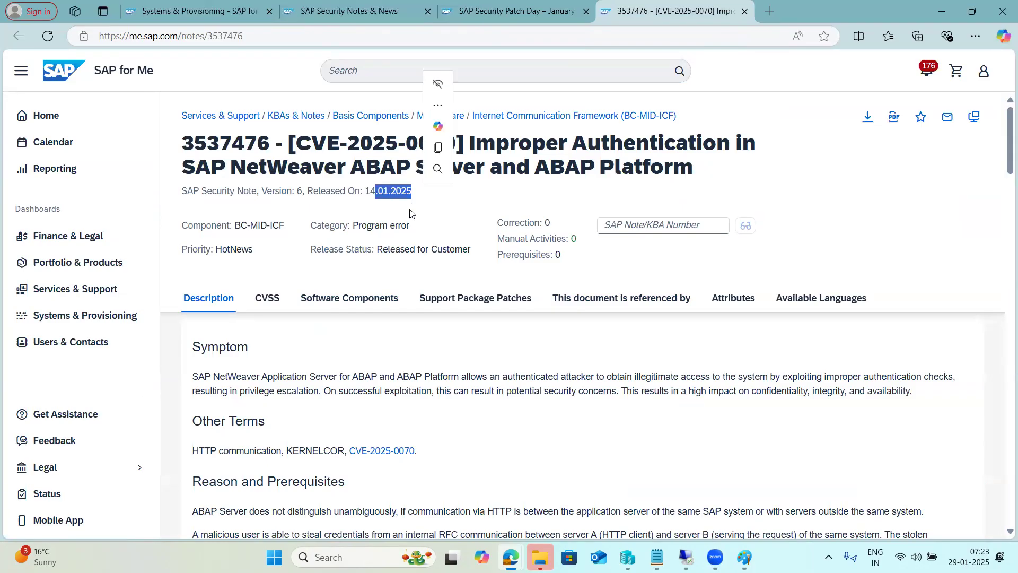
scroll(413, 375, down, 1)
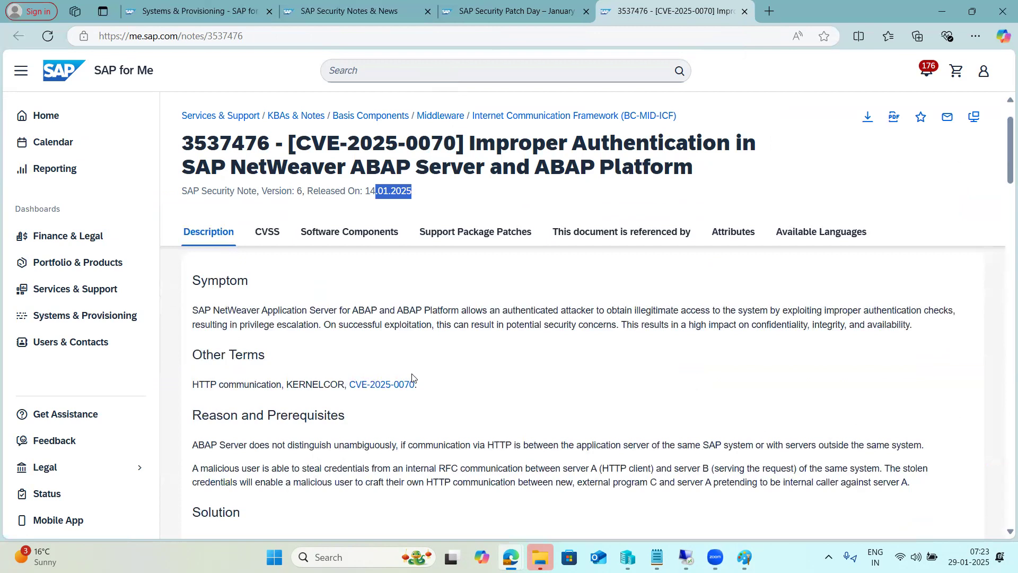
scroll(448, 432, down, 3)
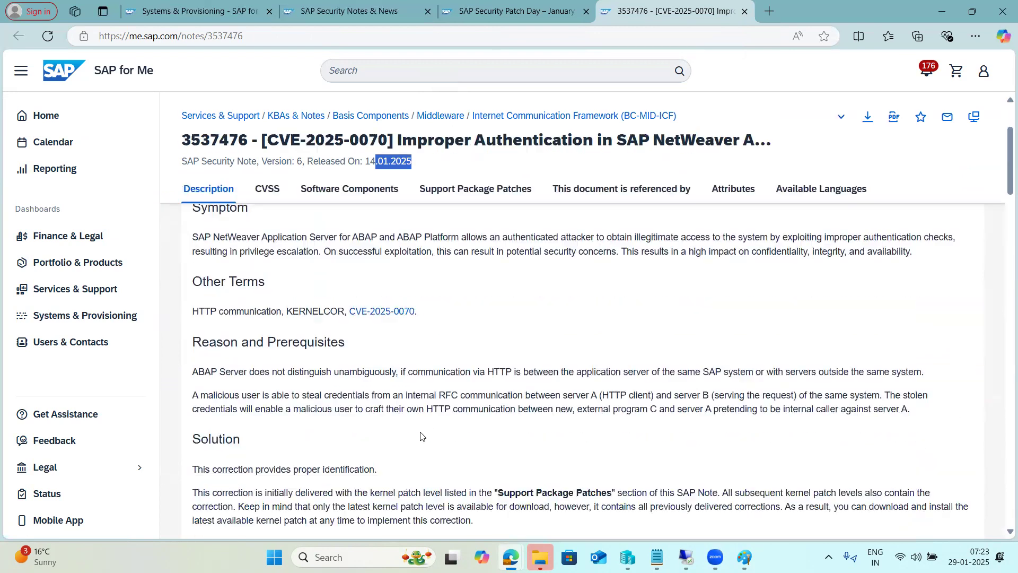
scroll(311, 422, down, 1)
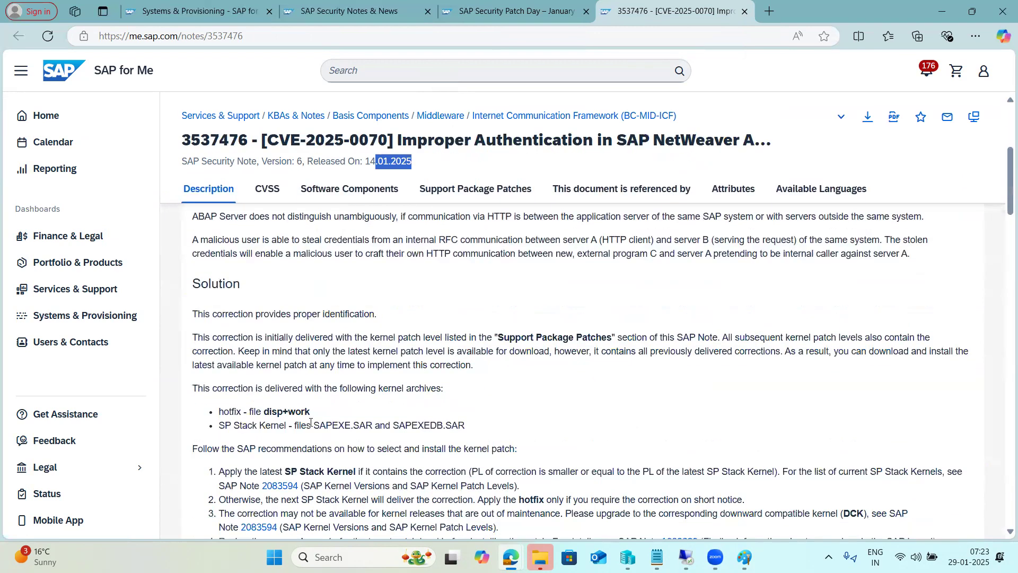
drag(221, 414, 444, 427)
Step: Highlight the SP Stack Kernel recommendation and scroll down to the Support Package Patches table
scroll(395, 445, down, 1)
drag(254, 405, 451, 403)
drag(463, 407, 510, 433)
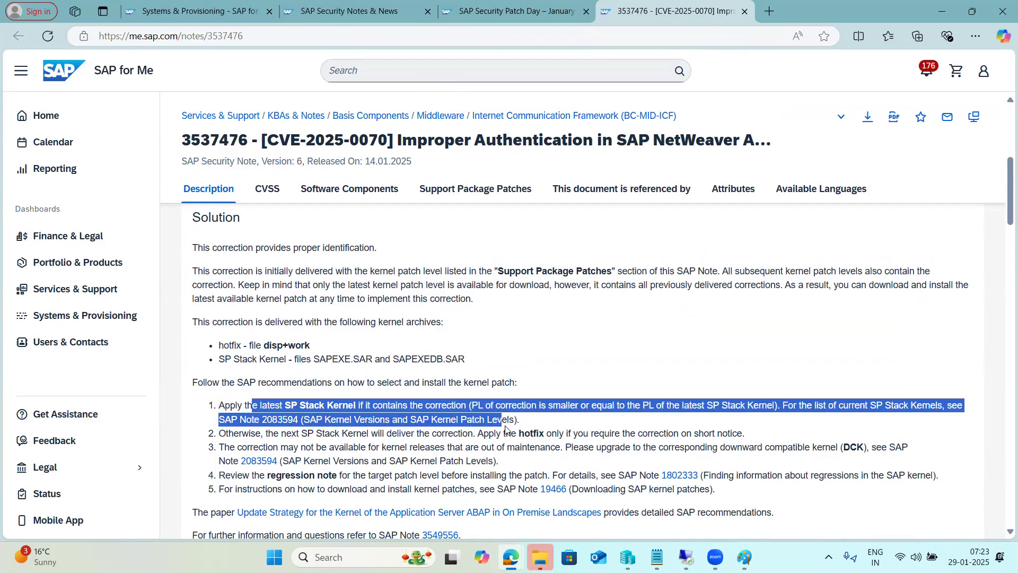
scroll(510, 431, down, 2)
scroll(510, 431, down, 6)
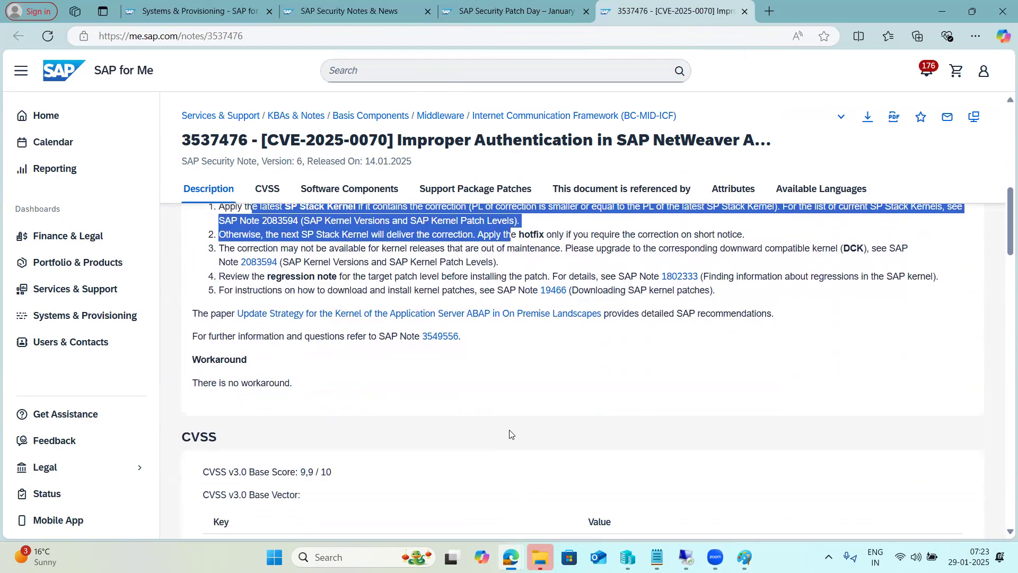
scroll(511, 433, down, 8)
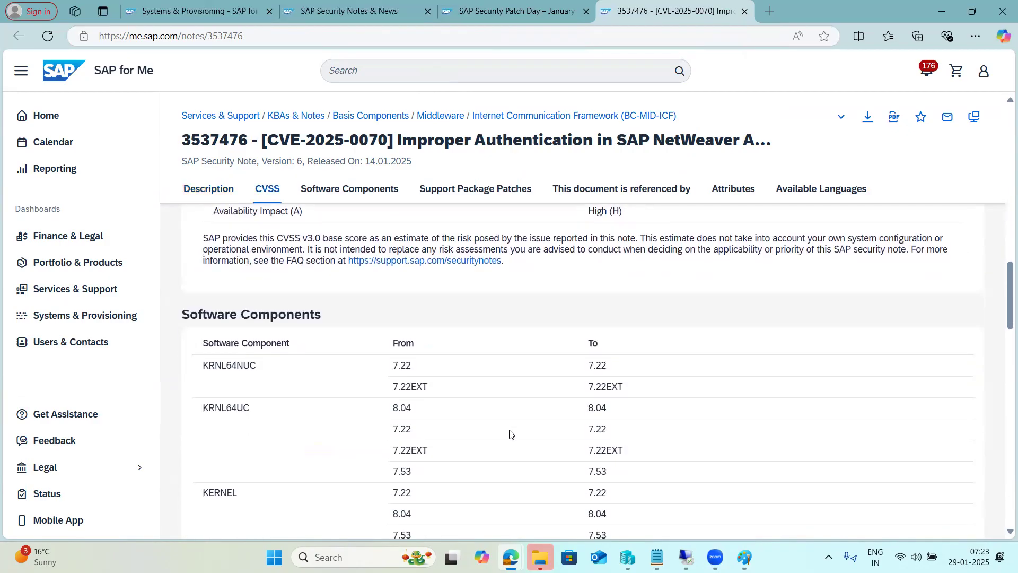
scroll(510, 433, down, 7)
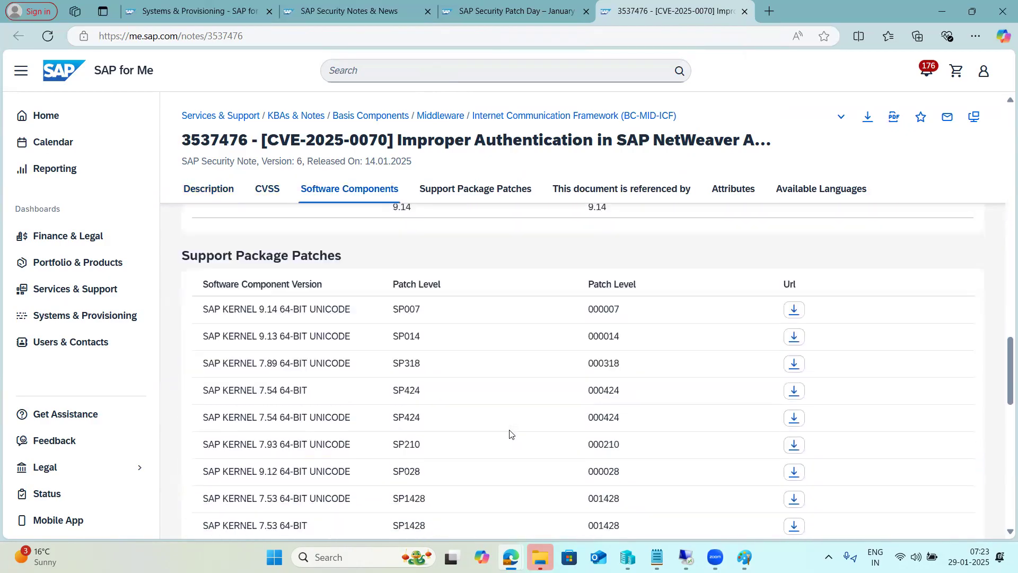
Step: Switch to the Remote Desktop session and bring the SAP GUI window to the front
mouse_move(686, 557)
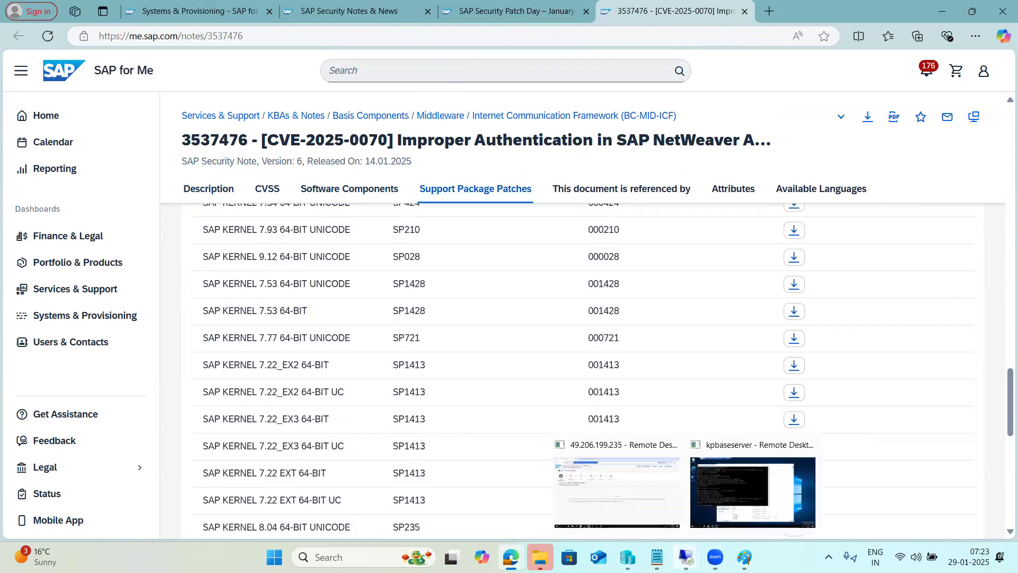
click(642, 485)
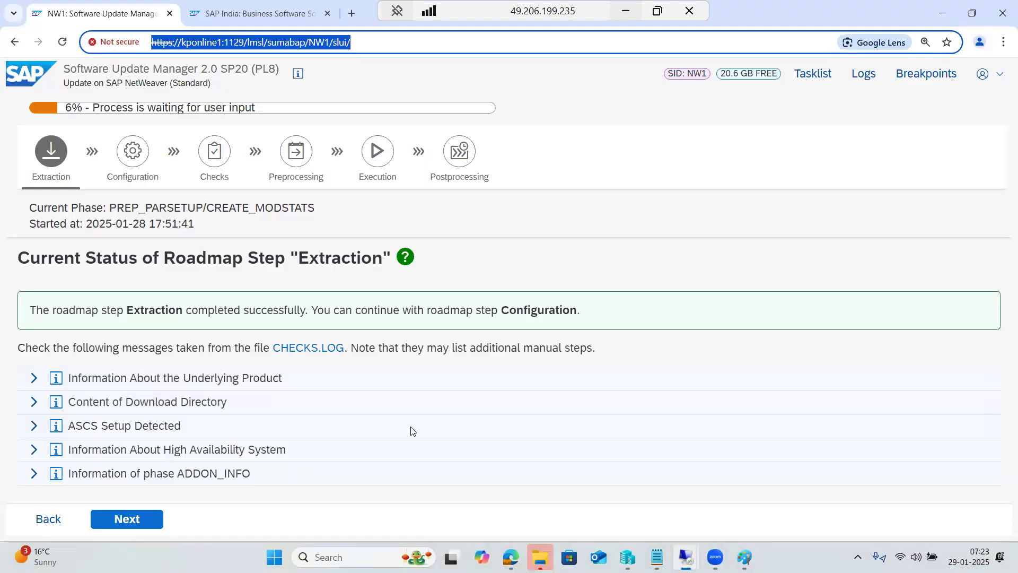
click(942, 13)
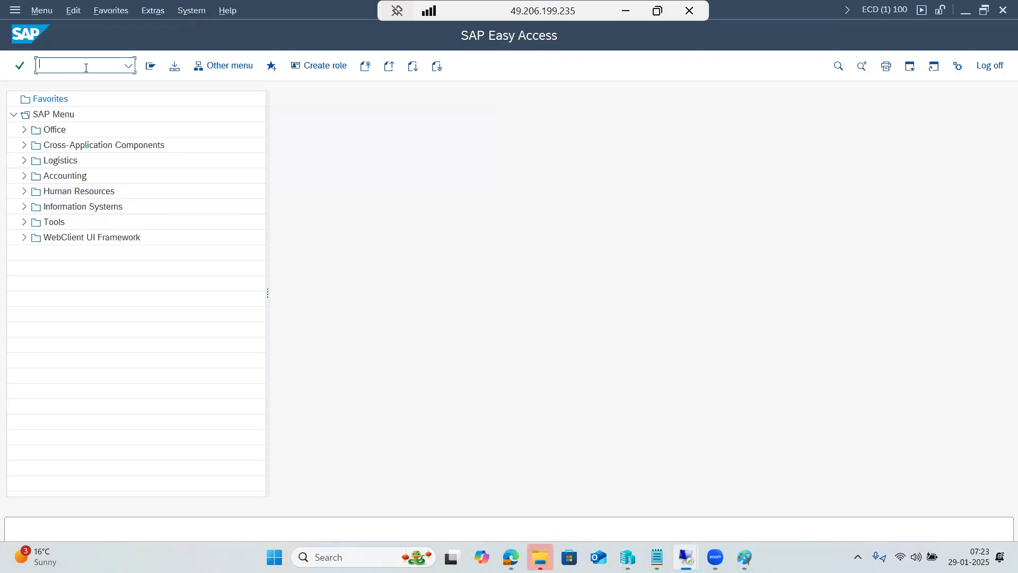
Step: Run SM51 and check instance kponline1_ECD_02's release info: kernel 754, patch 400
text(sm51)
key(Return)
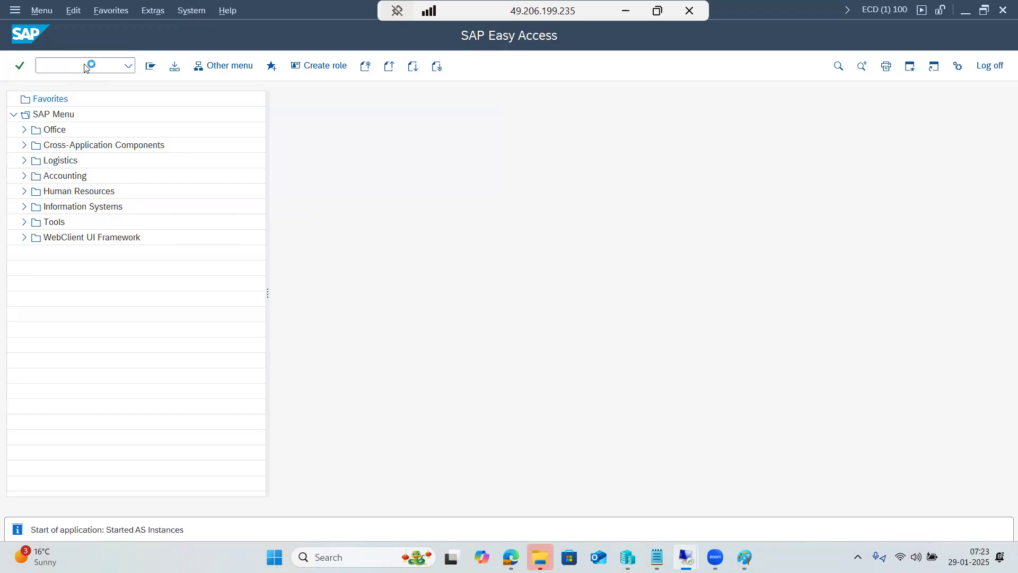
click(255, 71)
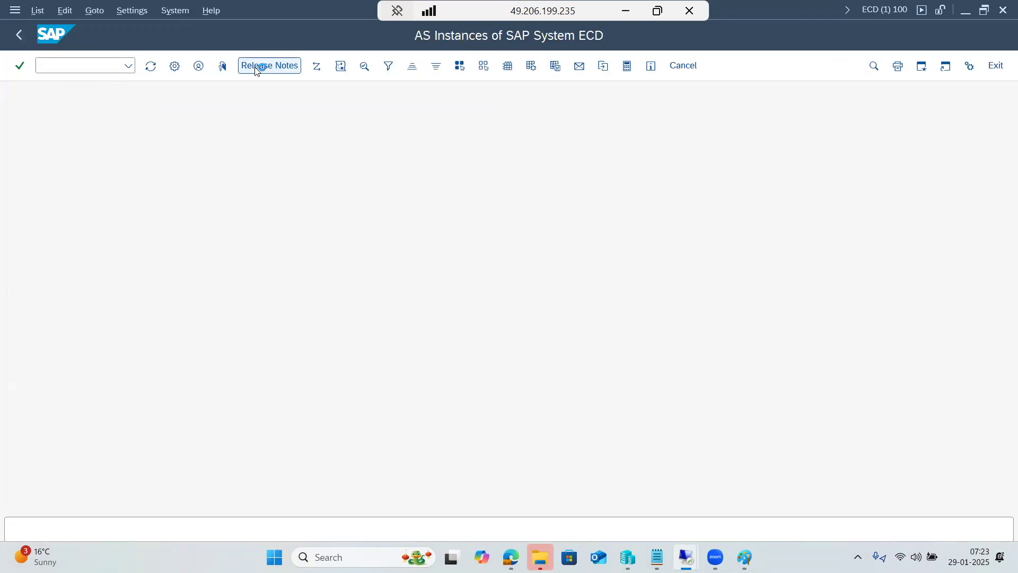
click(77, 150)
click(87, 286)
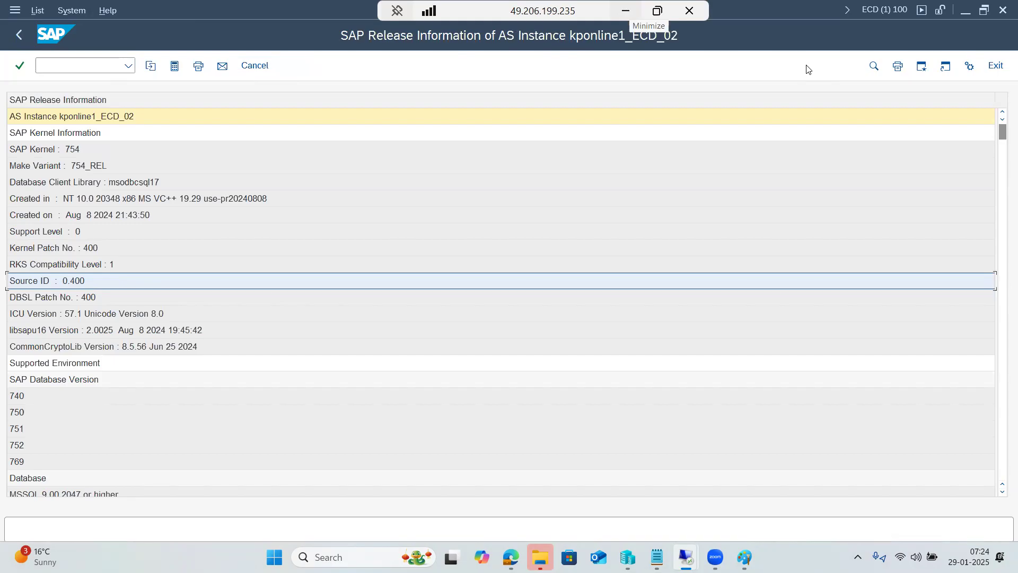
Step: Back in note 3537476, highlight kernel version 7.54 and its required patch level 424
key(alt+Tab)
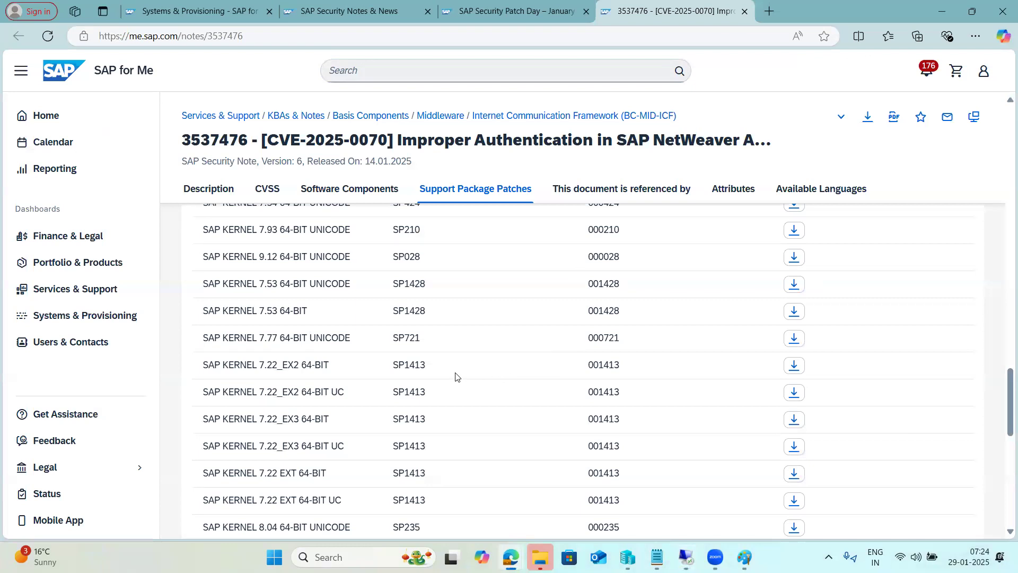
scroll(317, 376, up, 3)
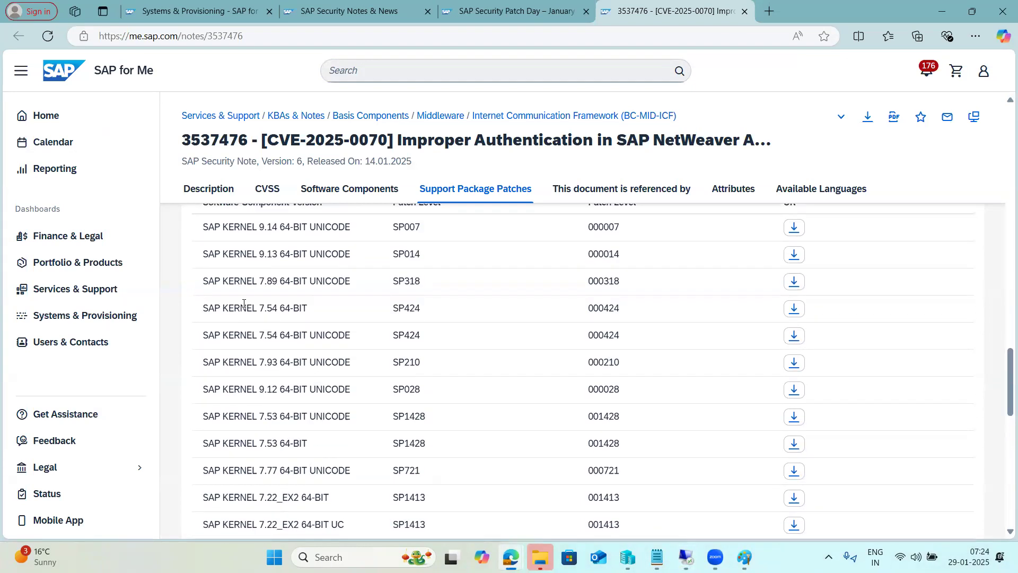
drag(284, 335, 632, 338)
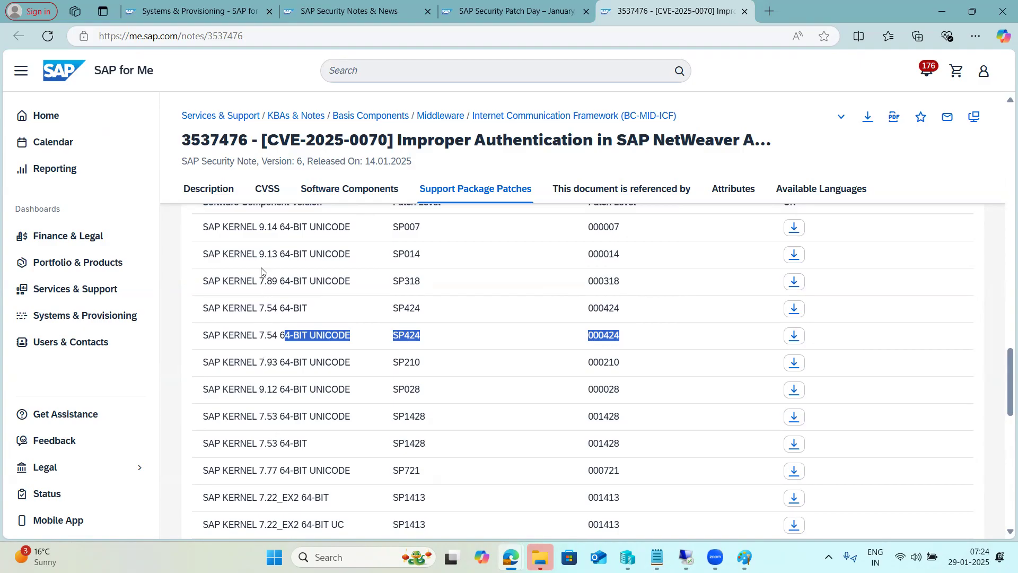
mouse_move(682, 552)
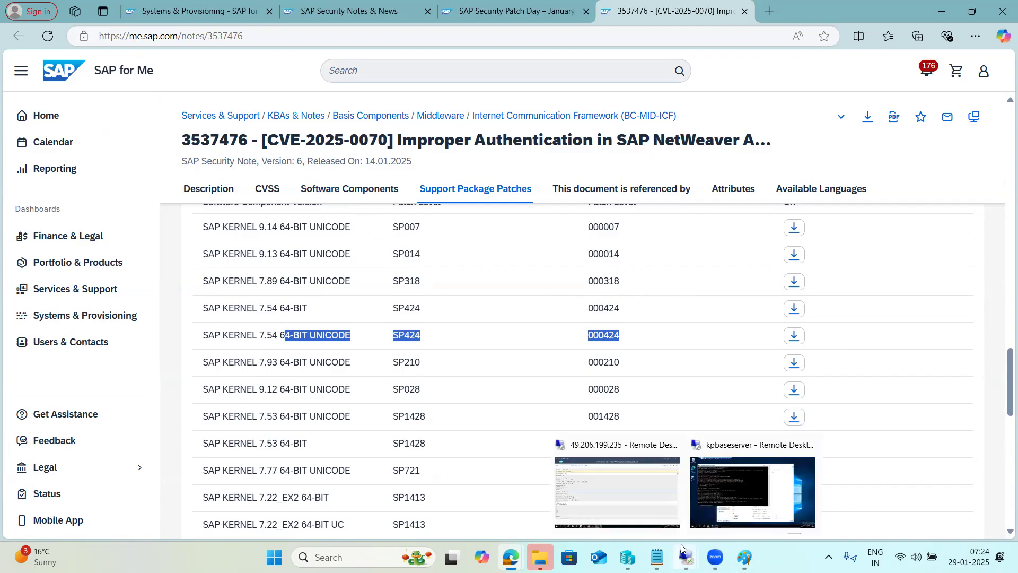
click(245, 332)
drag(245, 331, 264, 335)
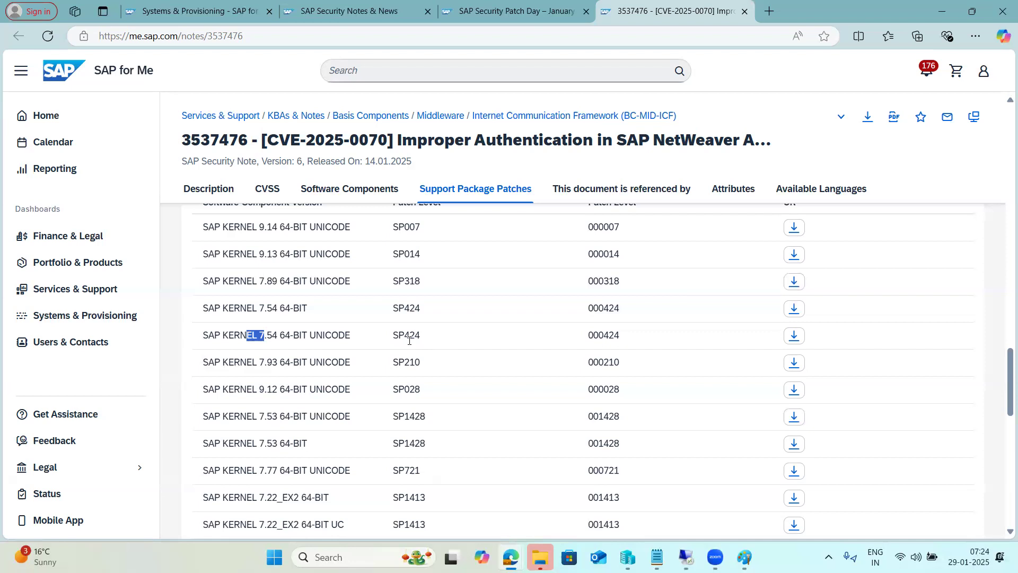
drag(405, 336, 424, 340)
Step: Scroll through the Support Package Patches table to review the surrounding kernel entries
scroll(425, 351, up, 8)
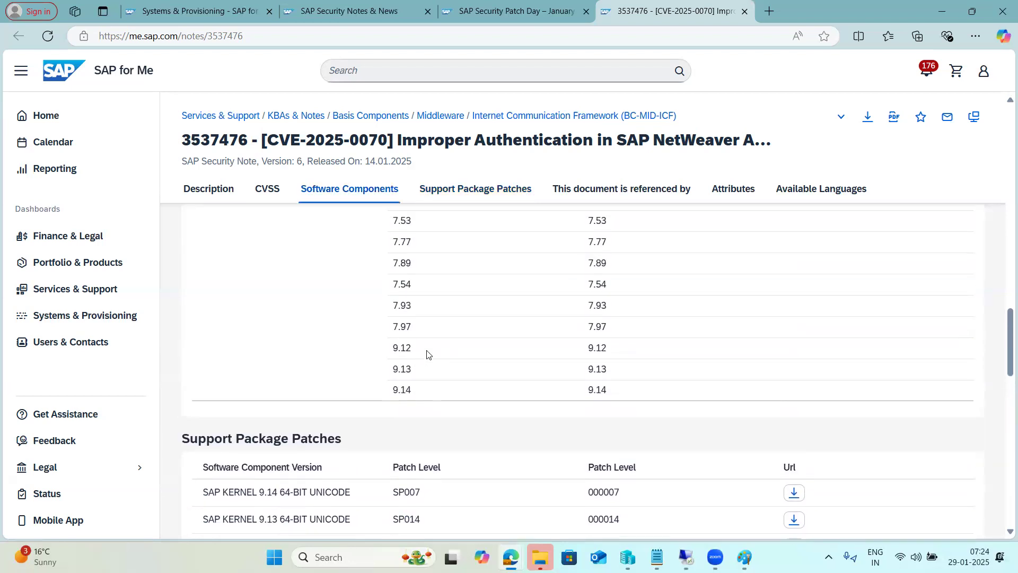
scroll(428, 354, up, 5)
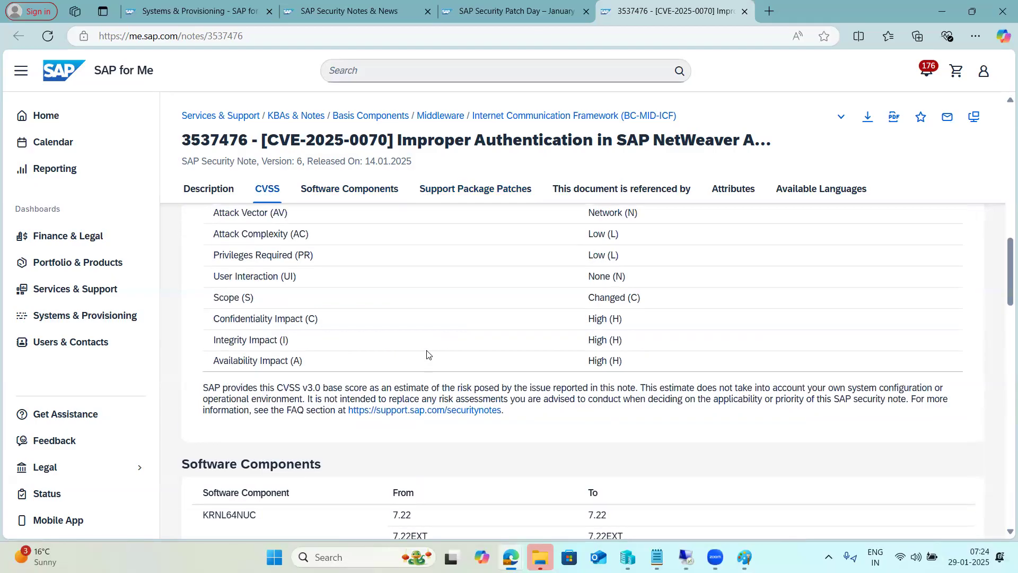
scroll(427, 354, up, 1)
scroll(427, 354, down, 2)
drag(250, 397, 273, 400)
scroll(320, 420, down, 15)
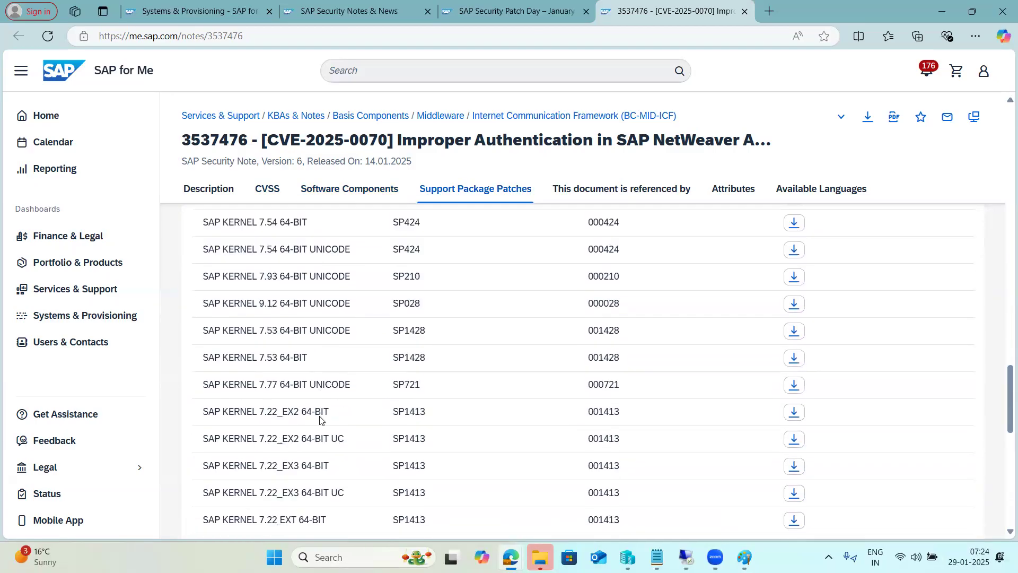
scroll(321, 420, down, 5)
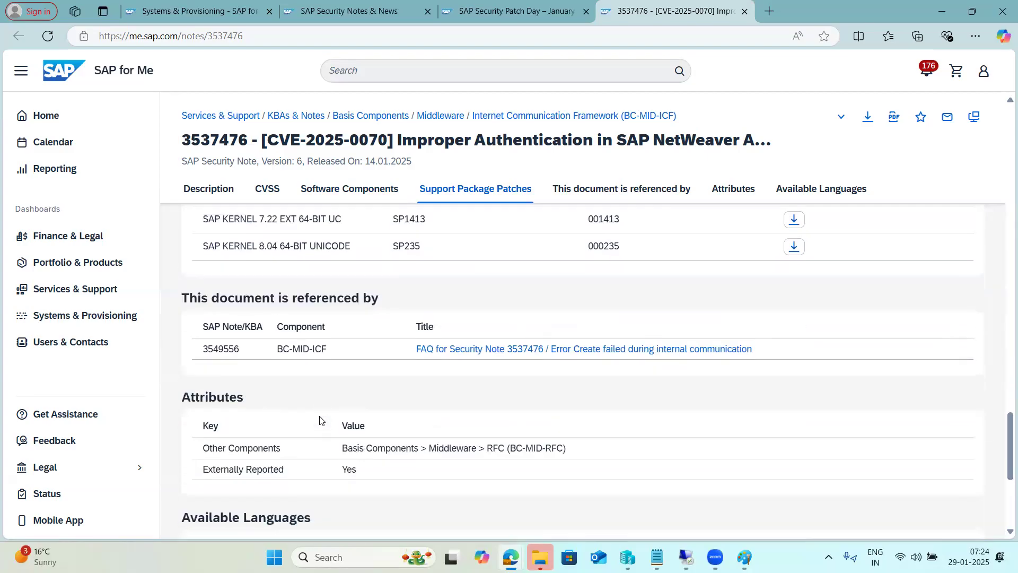
scroll(321, 420, up, 15)
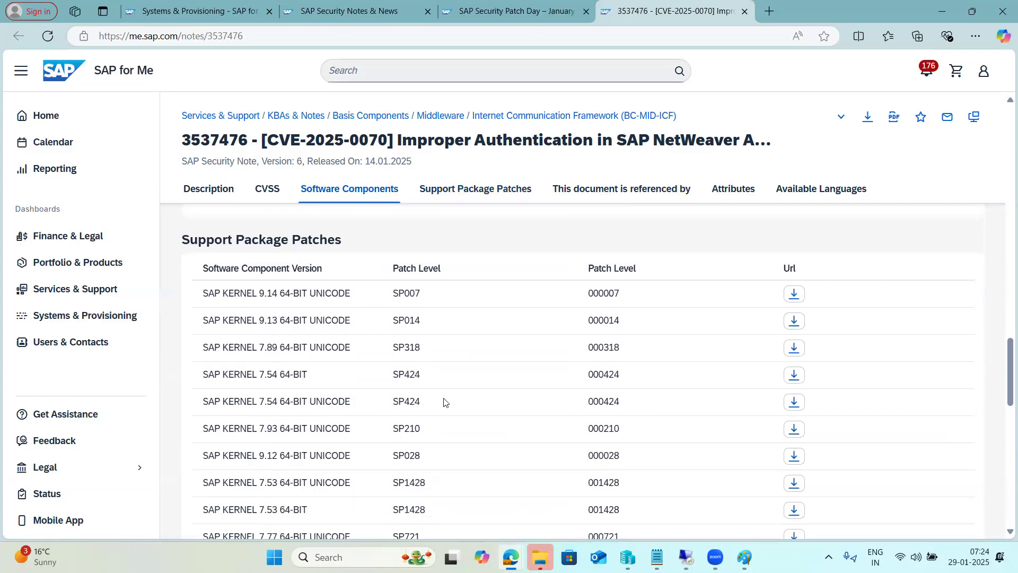
Step: Open the SAP KERNEL 7.54 64-BIT UNICODE downloads, then switch back to the note 3537476 tab
click(789, 405)
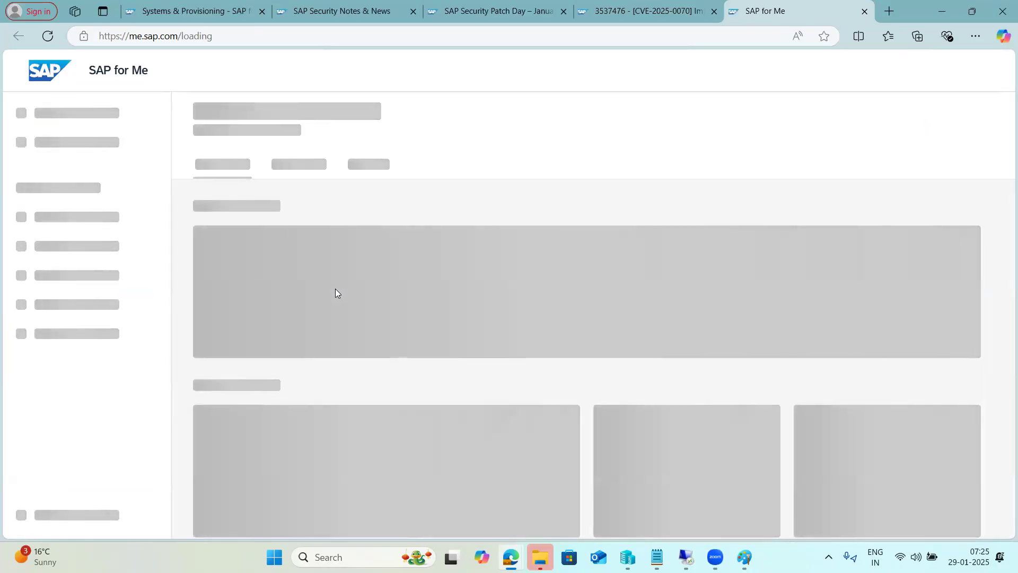
key(ctrl+shift+Tab)
key(ctrl+shift+Tab)
key(ctrl+Tab)
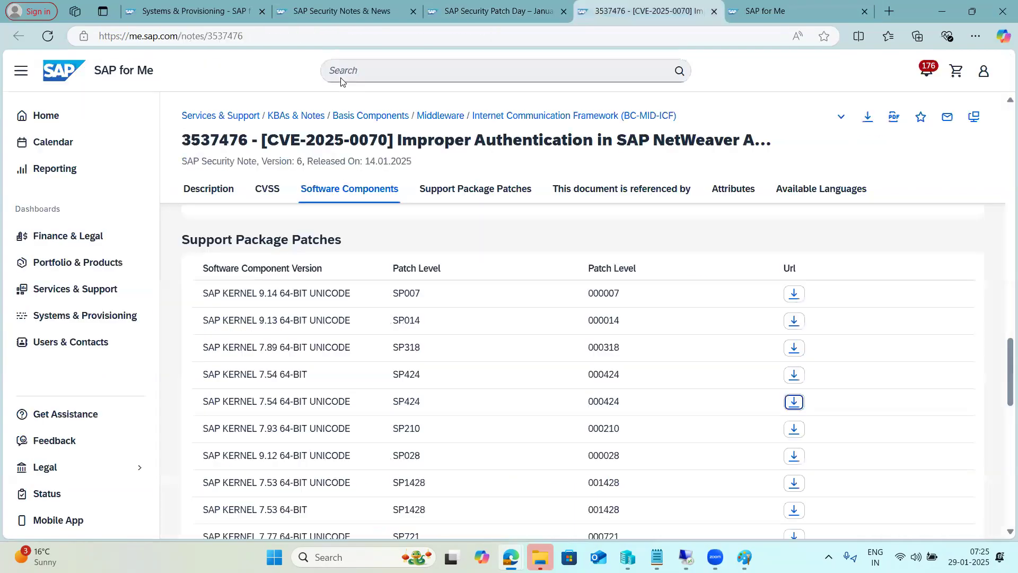
Step: In the Solution section, mark the disp+work hotfix and the SAPEXE.SAR/SAPEXEDB.SAR archive names
scroll(327, 340, up, 10)
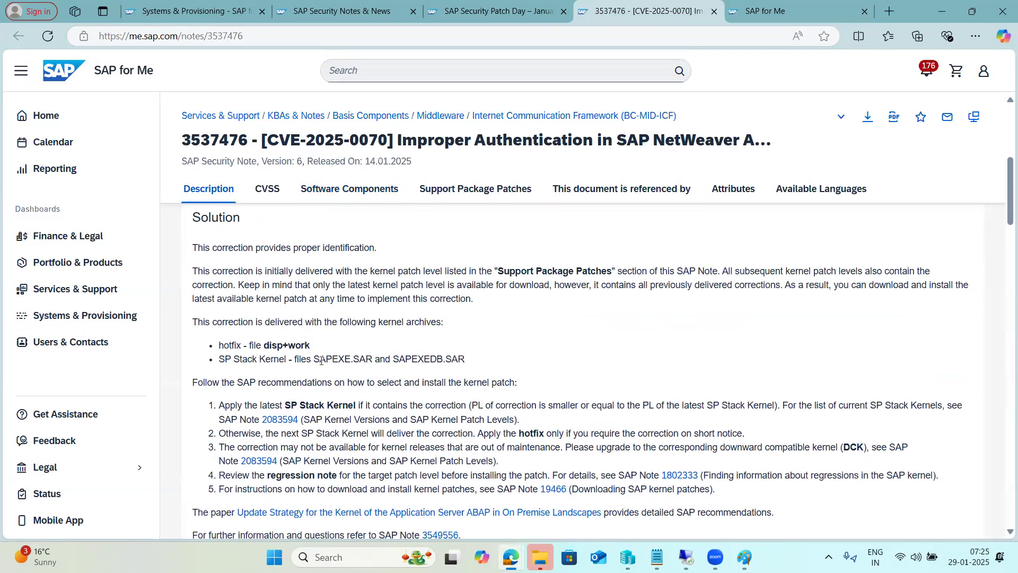
scroll(321, 354, up, 1)
drag(290, 393, 371, 393)
click(227, 411)
drag(227, 410, 443, 426)
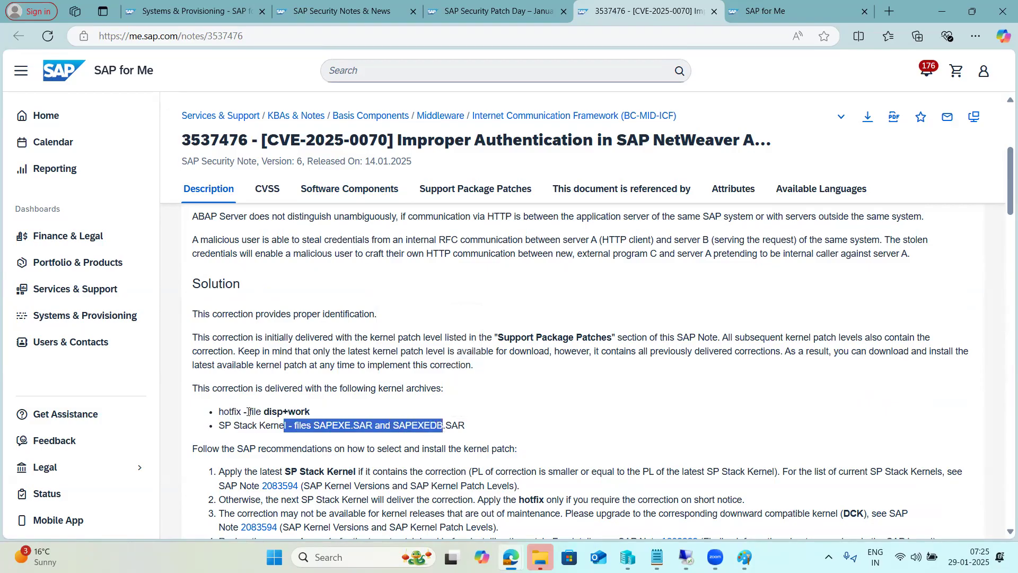
Step: Switch to the Software Center tab that is loading the kernel downloads
key(ctrl+Tab)
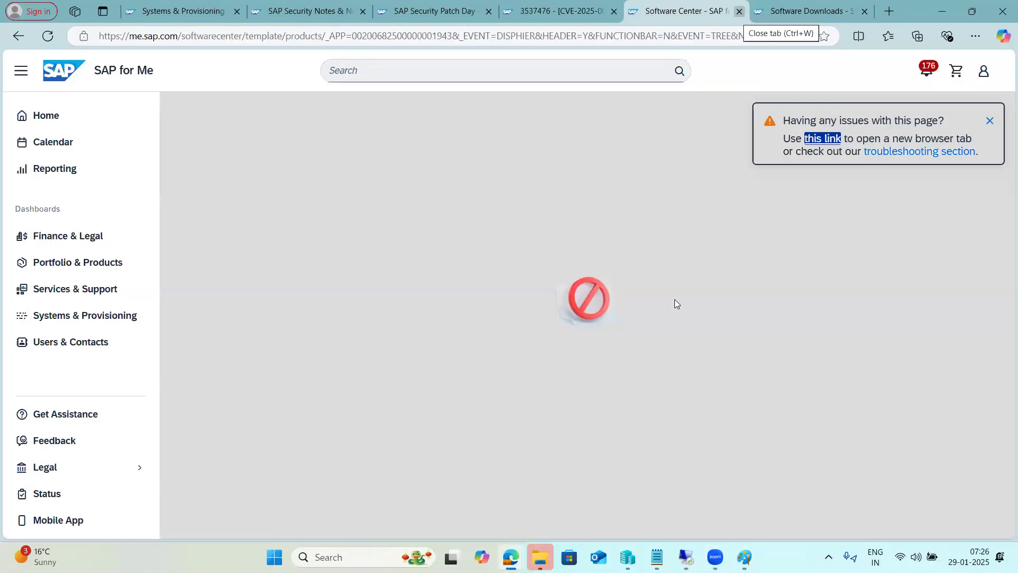
Step: Close the failed Software Center tab and review the 26 Linux x86_64 kernel 7.54 files, keeping the database filter
key(ctrl+w)
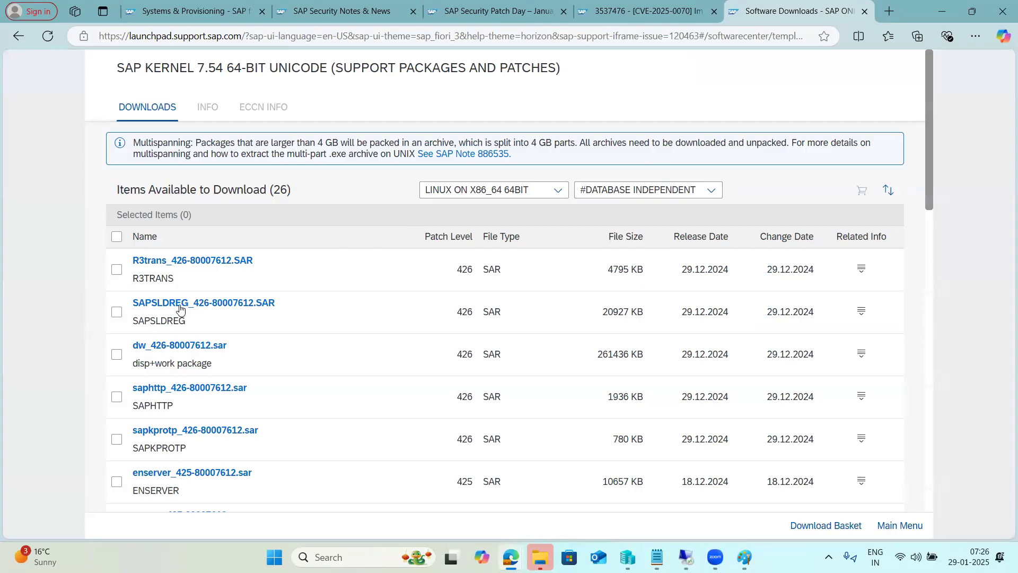
scroll(179, 317, down, 1)
scroll(179, 317, down, 5)
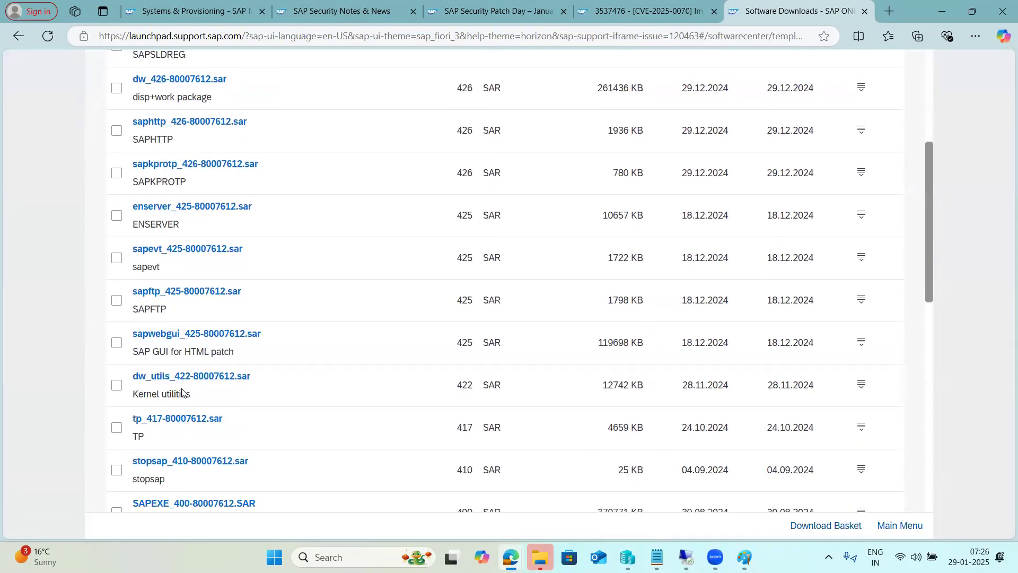
scroll(397, 352, up, 5)
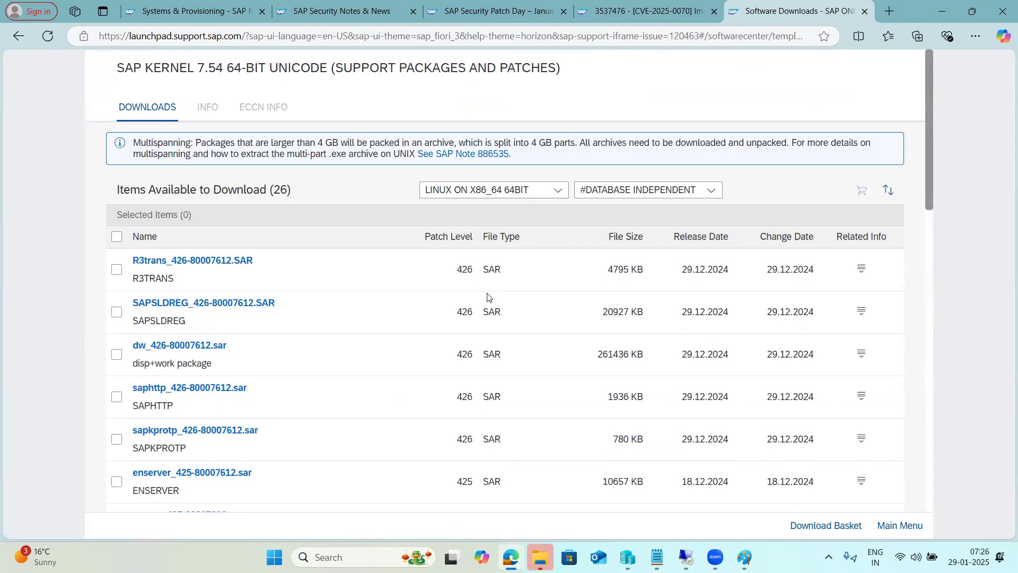
click(615, 192)
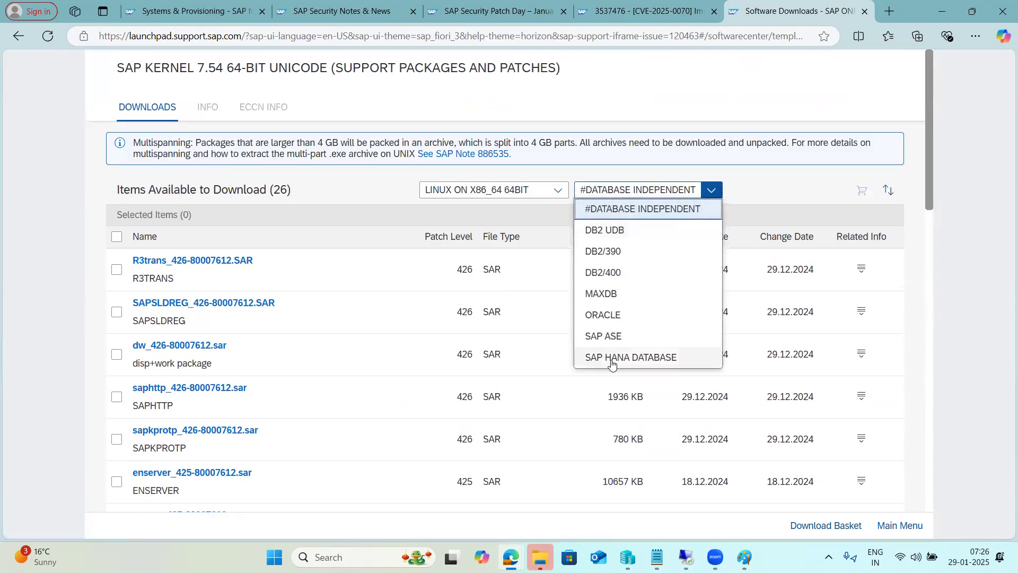
click(40, 331)
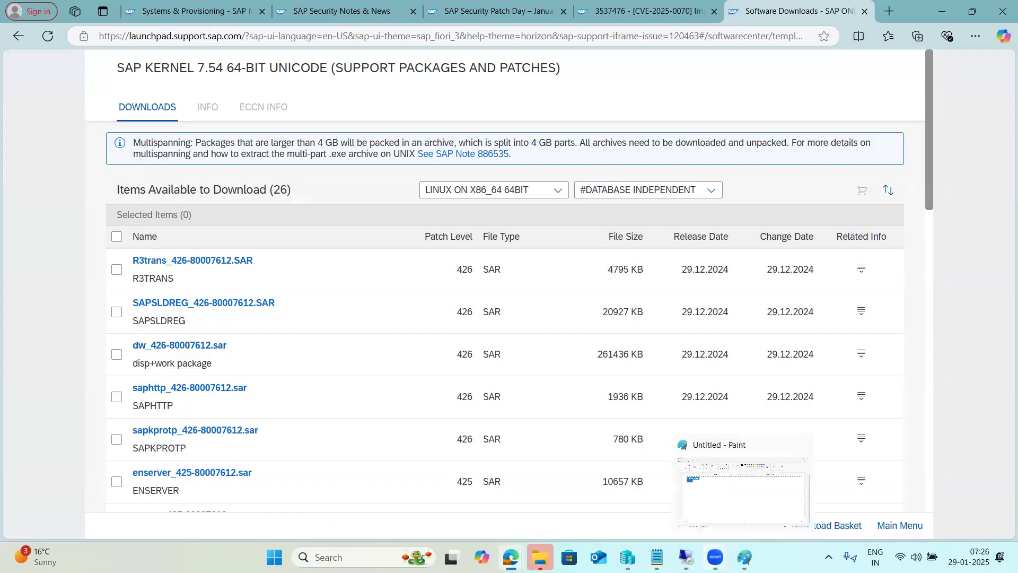
Step: Return SAP GUI from the release information to SAP Easy Access, then minimise Remote Desktop
mouse_move(685, 557)
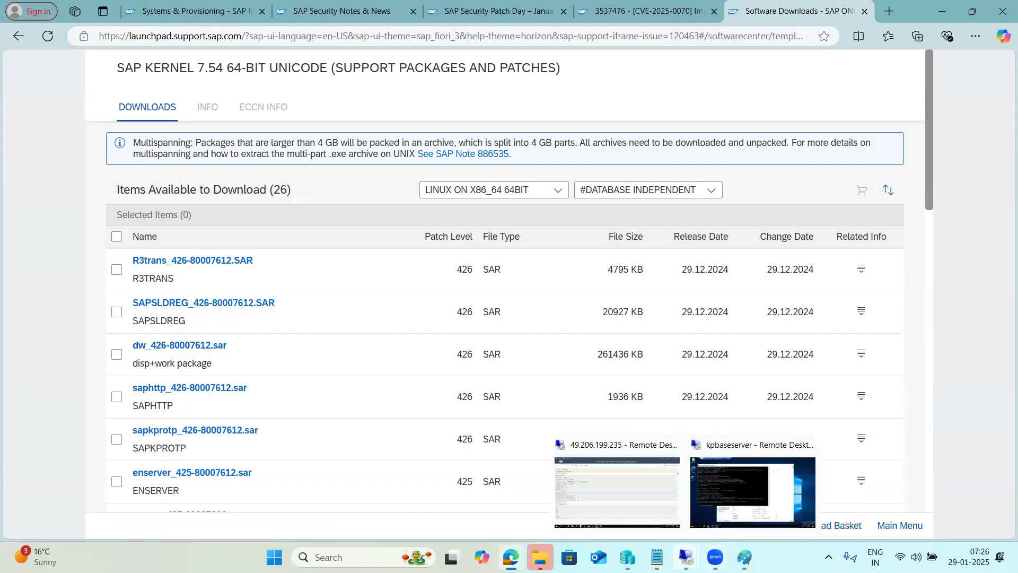
click(593, 482)
click(21, 40)
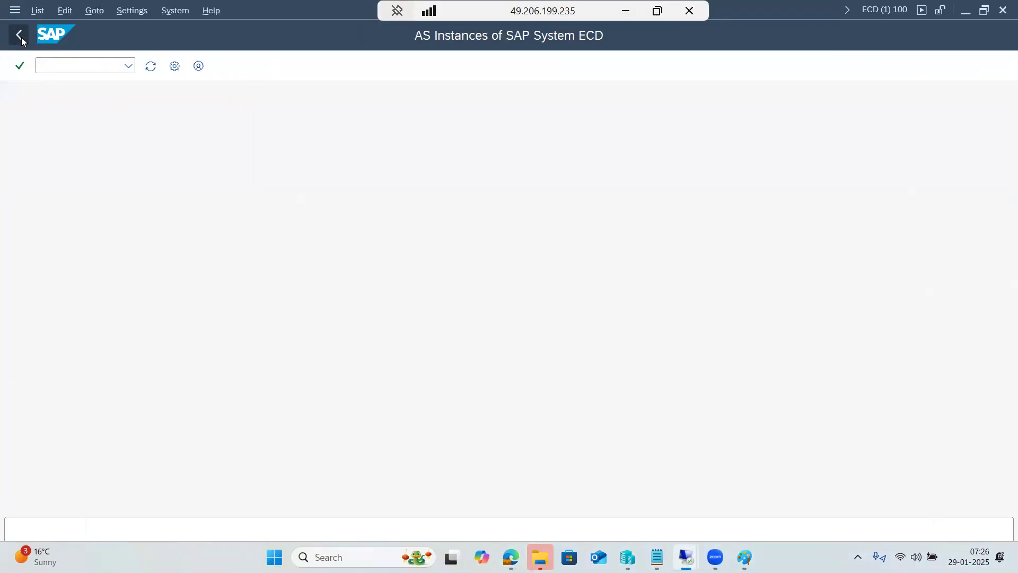
click(22, 39)
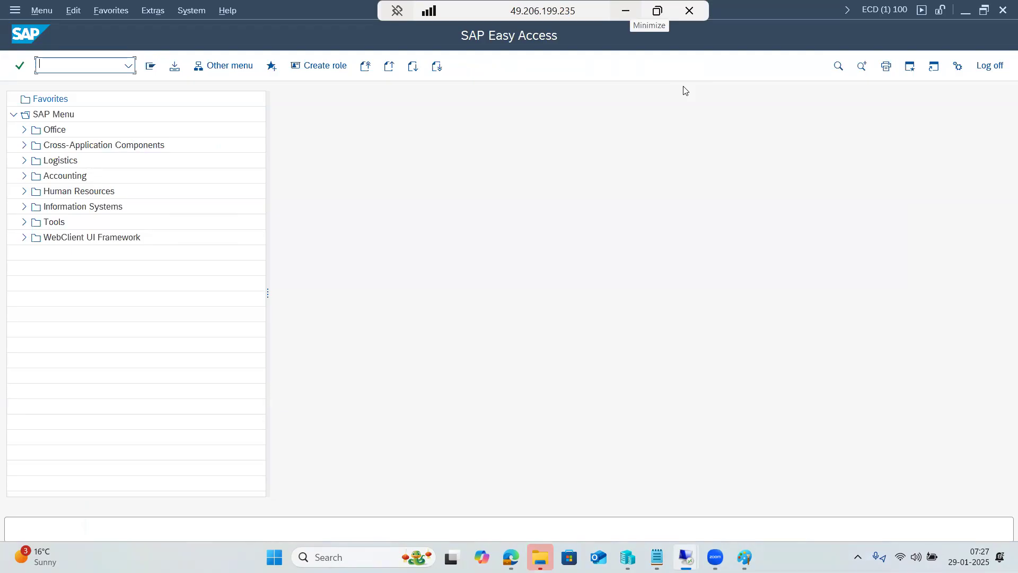
click(625, 11)
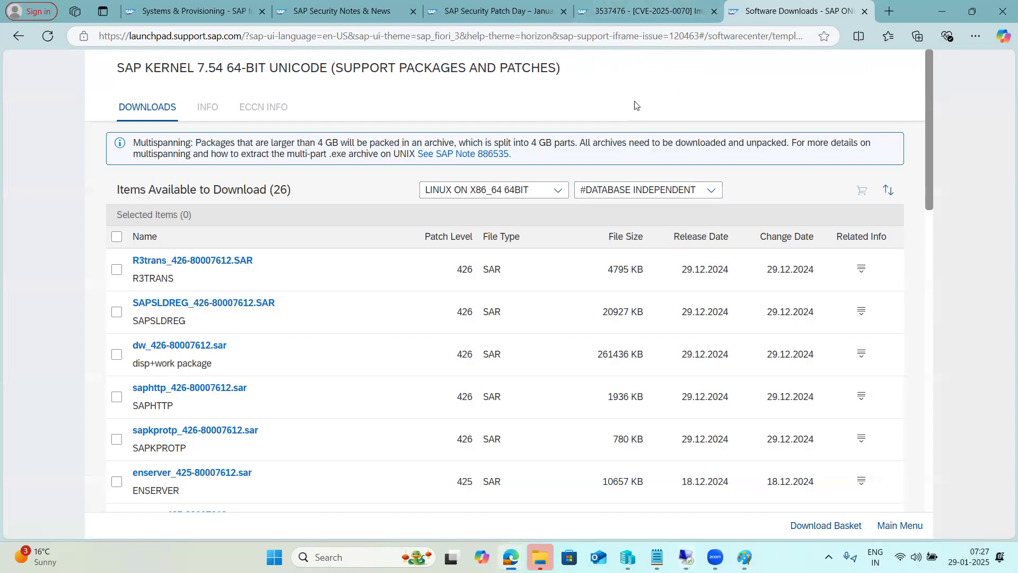
Step: Check note 3537476's number, mark 3550708's SAP_BASIS versions in the January 2025 list, and open it
key(ctrl+shift+Tab)
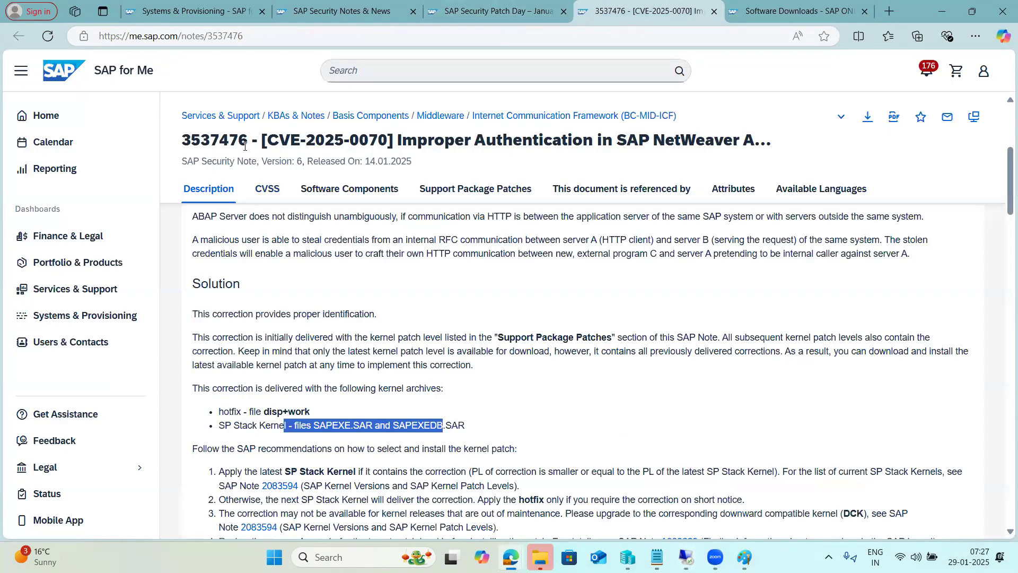
drag(183, 136, 243, 140)
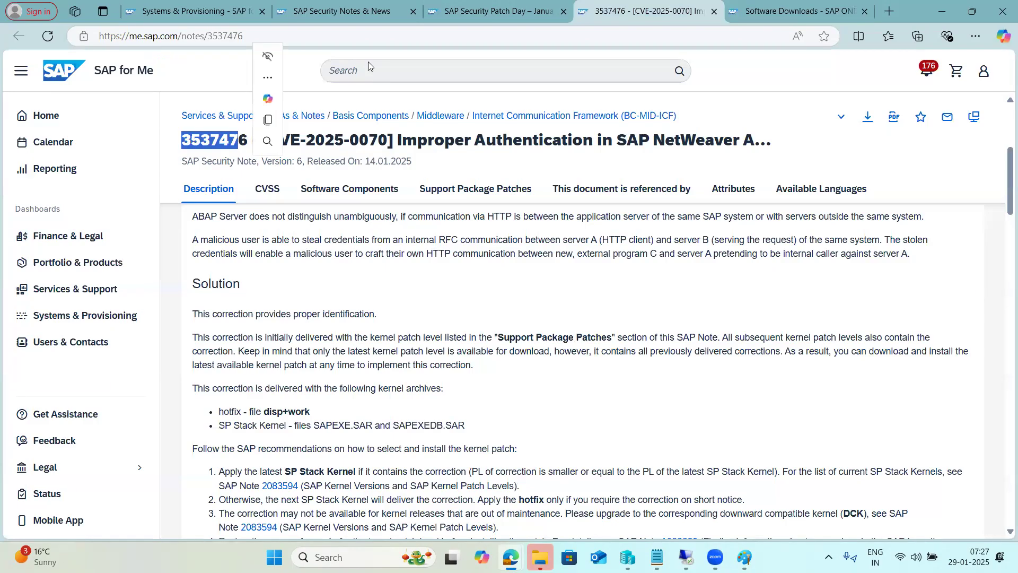
key(ctrl+shift+Tab)
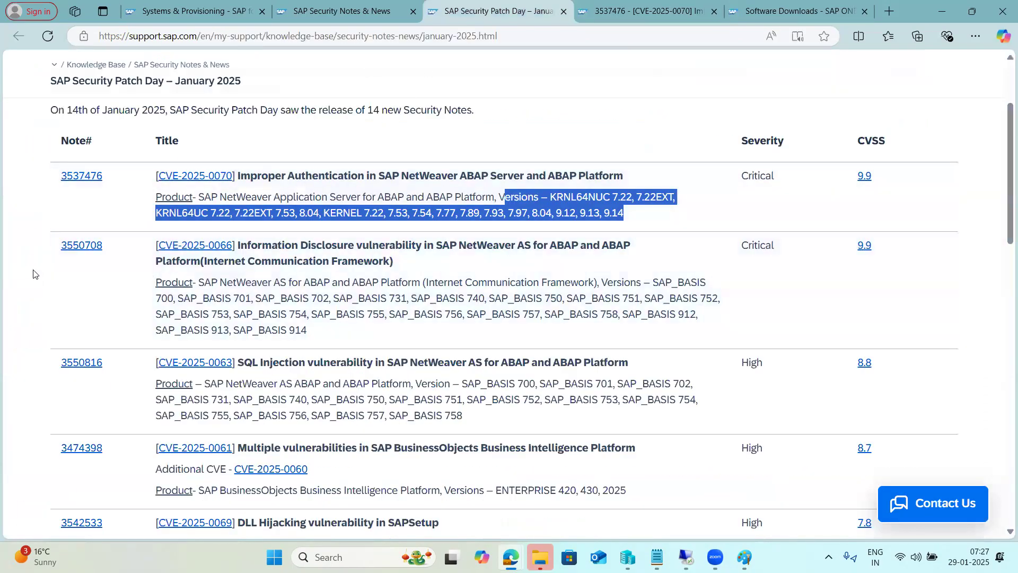
click(12, 269)
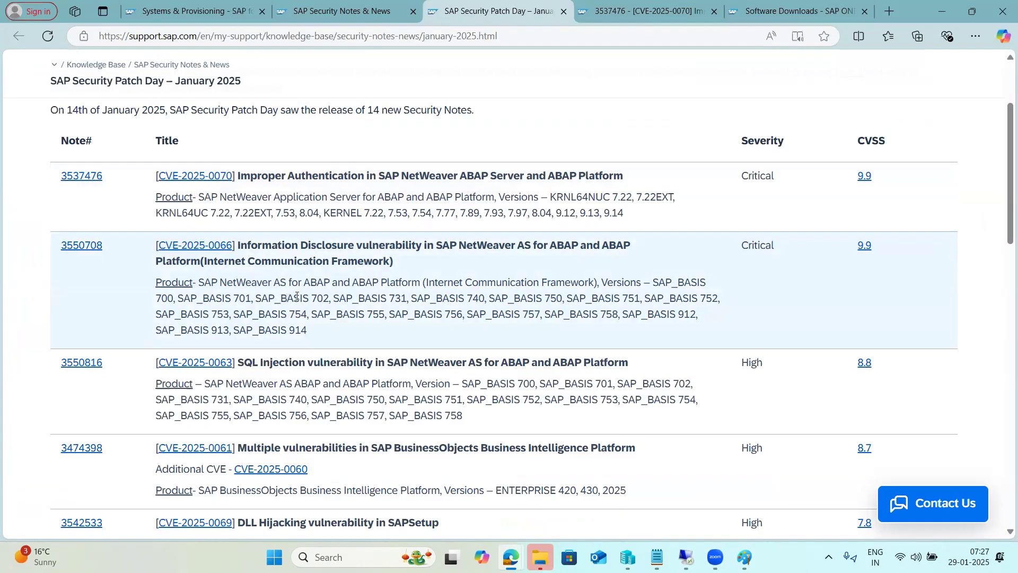
drag(679, 280, 691, 281)
click(85, 247)
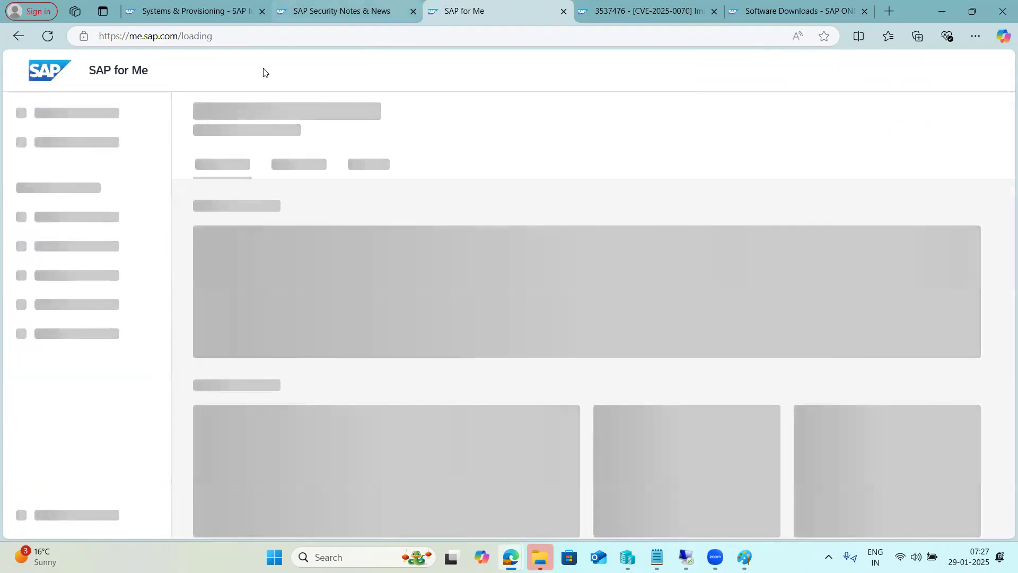
Step: Highlight note 3550708's Solution text explaining the testing-utility risk and the correction disabling SA38 execution
key(ctrl+shift+Tab)
key(ctrl+Tab)
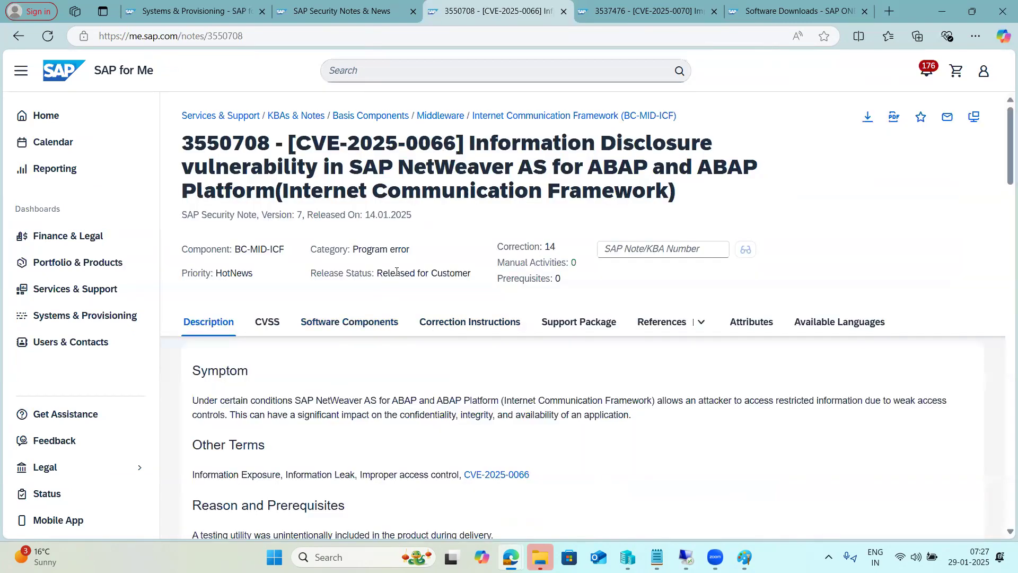
scroll(418, 436, down, 5)
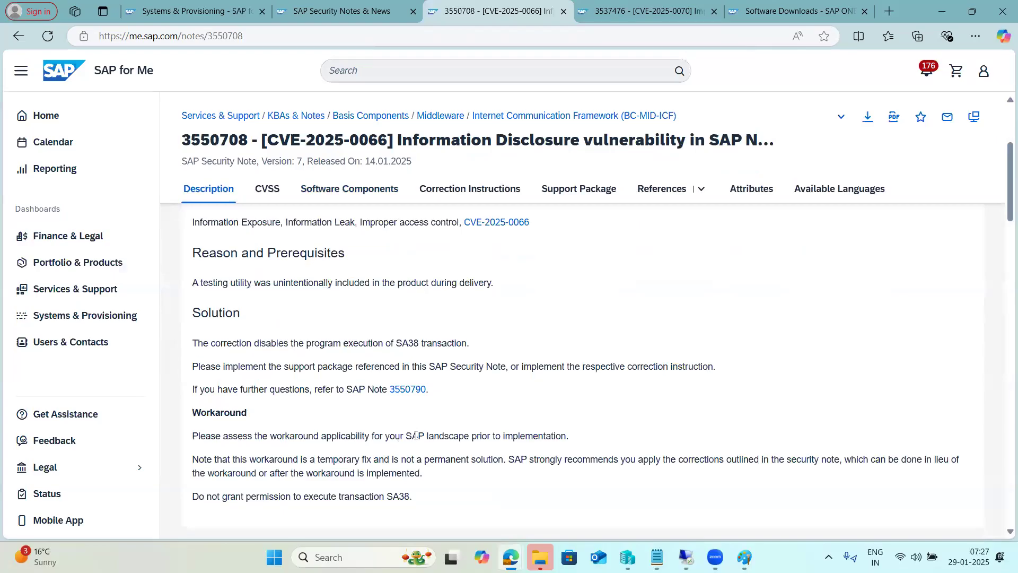
drag(230, 282, 517, 287)
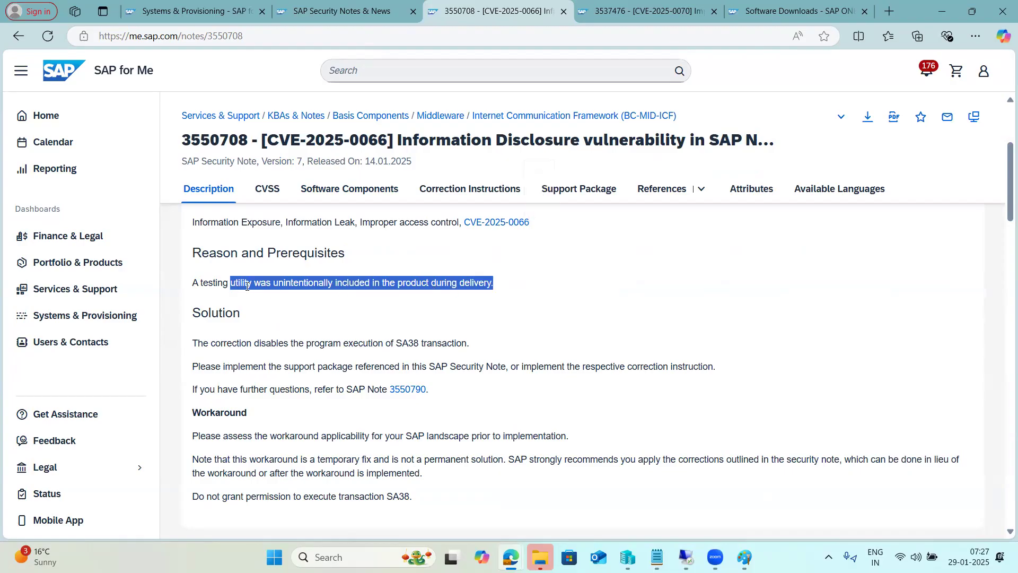
drag(232, 344, 456, 344)
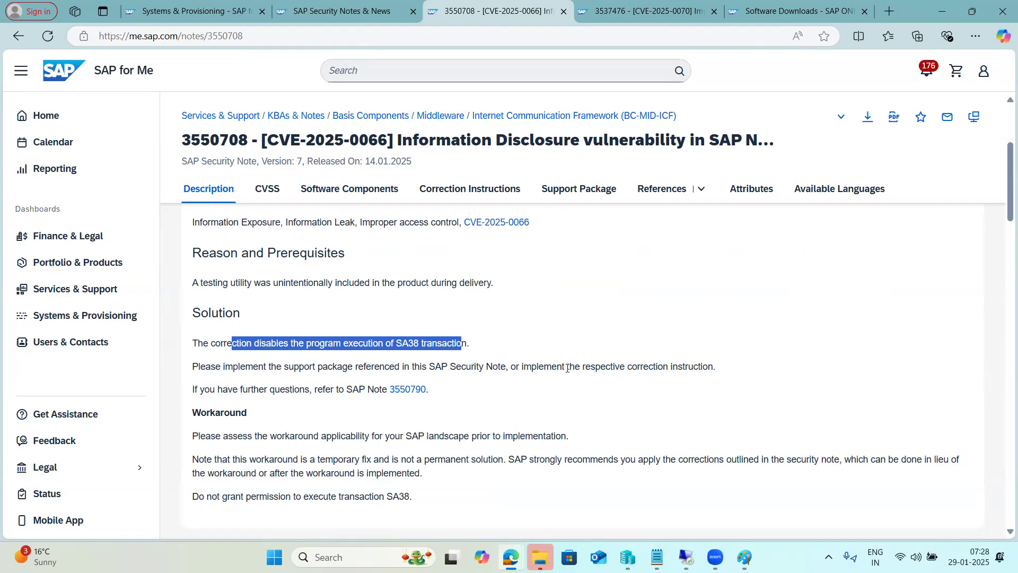
scroll(291, 454, down, 1)
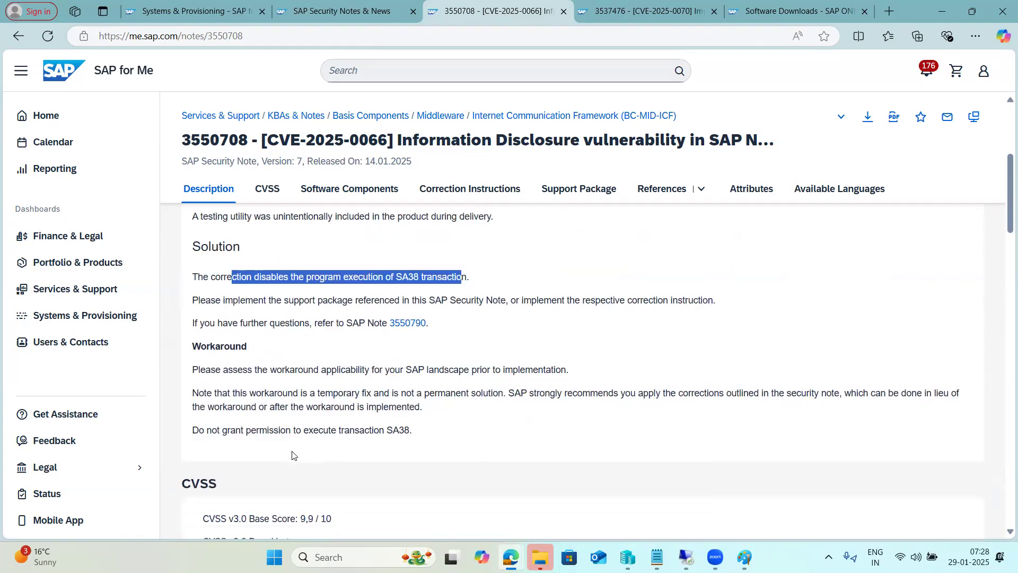